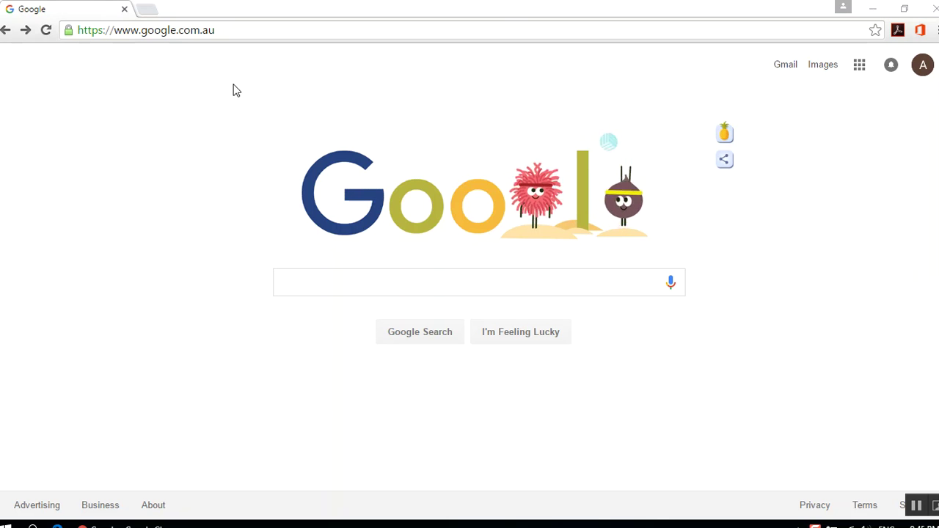
- Load Google Maps (maps.google.com.au) by entering 'map' in the browser address bar
{"action": "left_click", "coordinate": [237, 26]}
{"action": "type", "text": "map"}
{"action": "key", "text": "Return"}
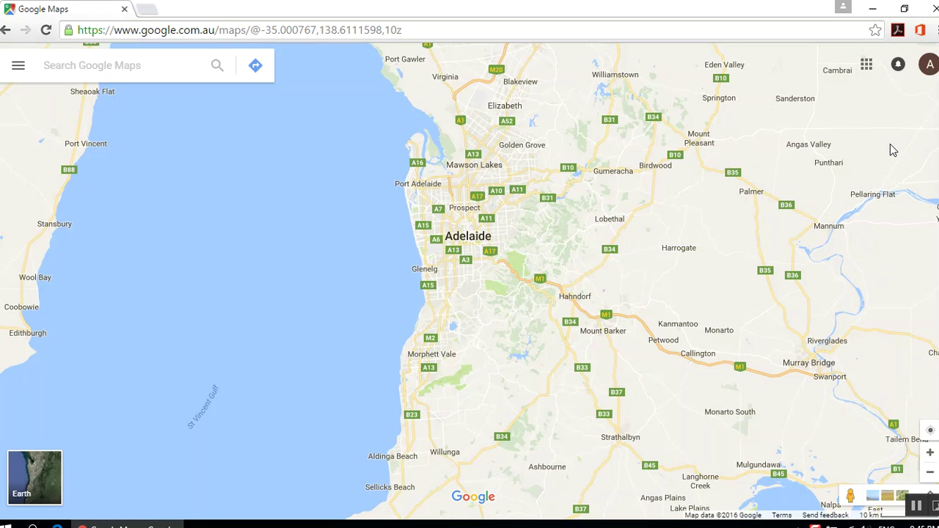
{"action": "left_click", "coordinate": [929, 65]}
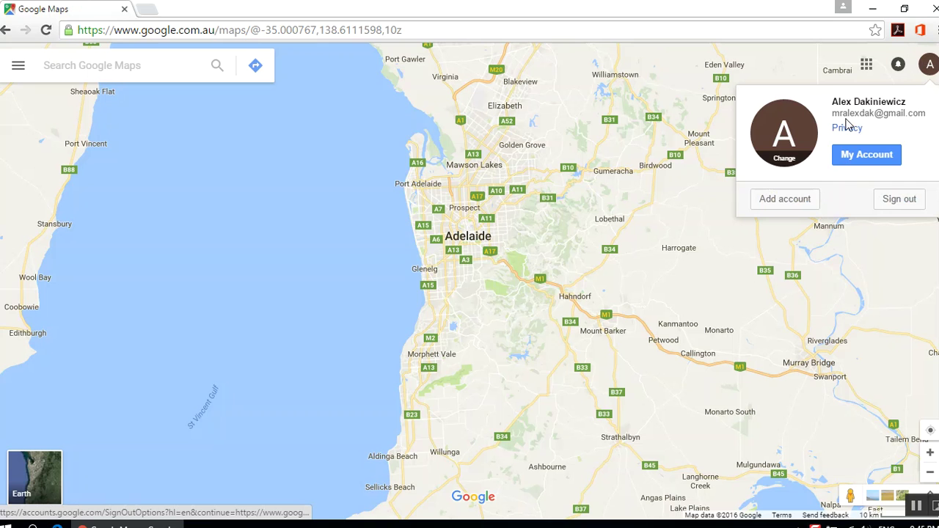
{"action": "left_click", "coordinate": [792, 73]}
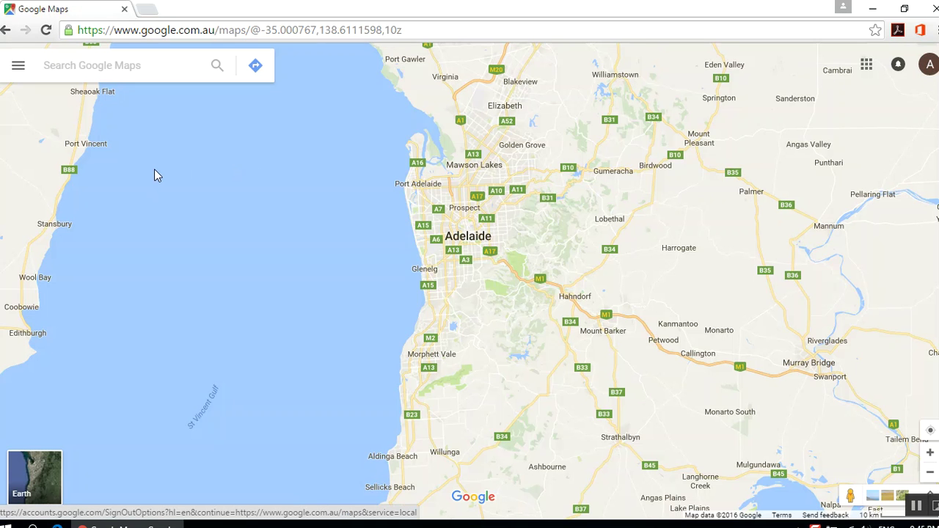
- From Your places, view the MAPS list of saved maps and create a new custom map
{"action": "left_click", "coordinate": [19, 66]}
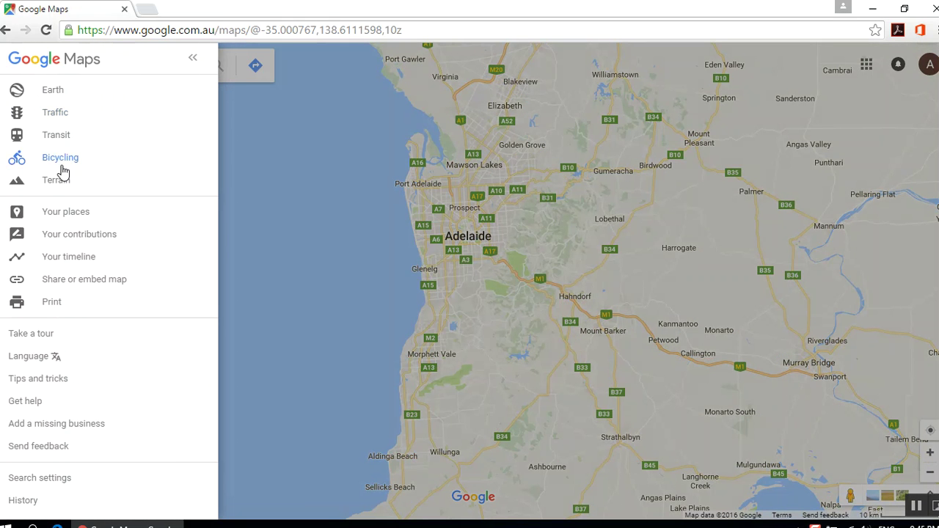
{"action": "left_click", "coordinate": [69, 213]}
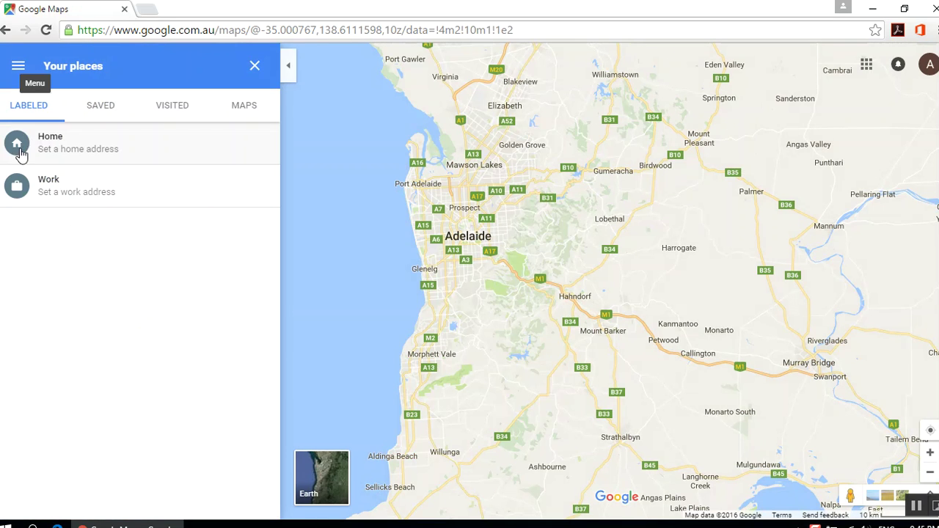
{"action": "left_click", "coordinate": [233, 116]}
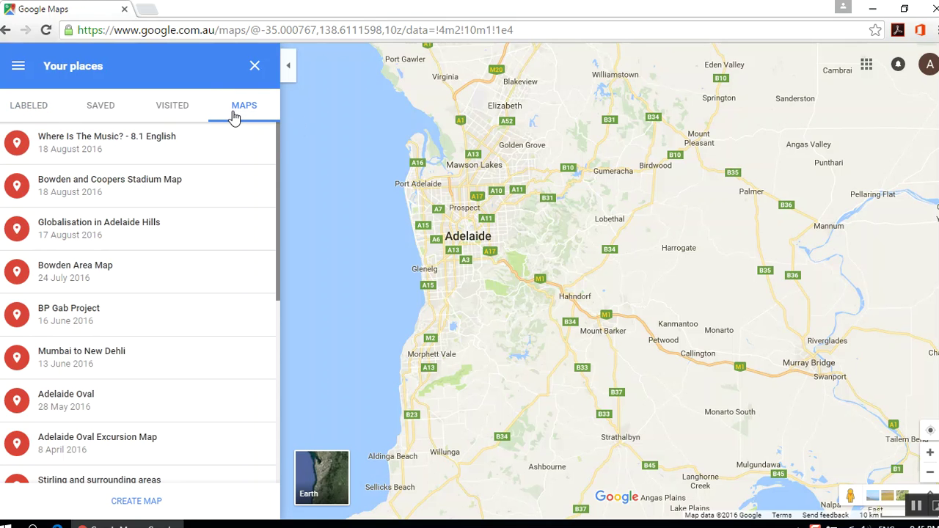
{"action": "scroll", "coordinate": [157, 257], "scroll_direction": "down", "scroll_amount": 5}
{"action": "scroll", "coordinate": [157, 257], "scroll_direction": "up", "scroll_amount": 5}
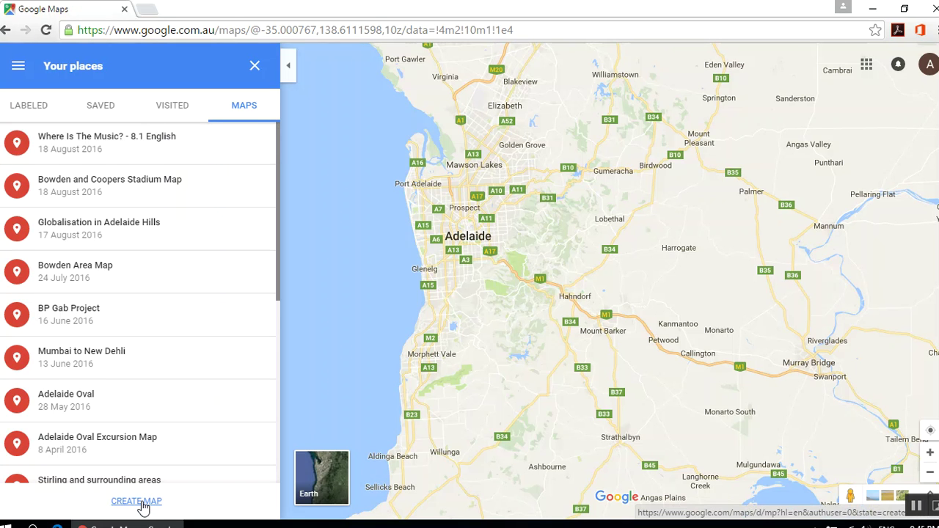
{"action": "left_click", "coordinate": [136, 502]}
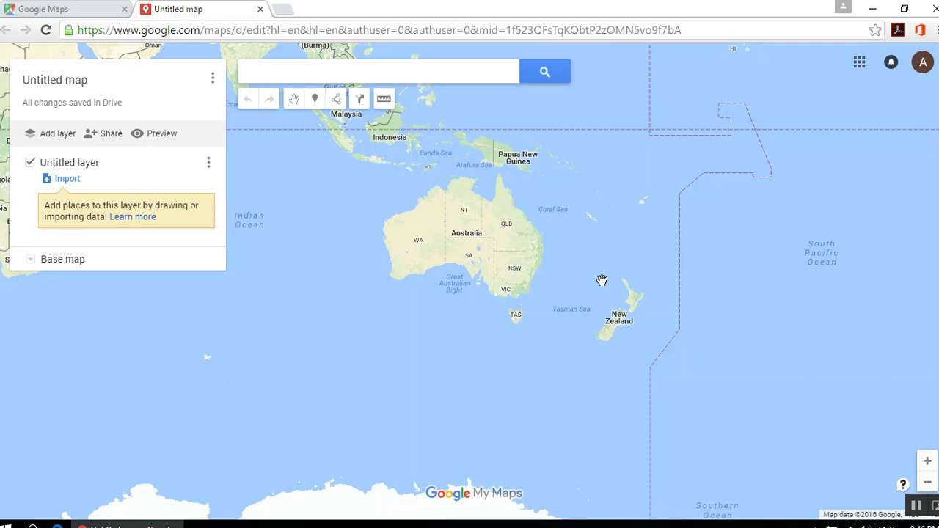
- Enter 'Globalisation in Port Adelaide' as the untitled map's title and save it
{"action": "left_click", "coordinate": [63, 81]}
{"action": "type", "text": "Globalisat"}
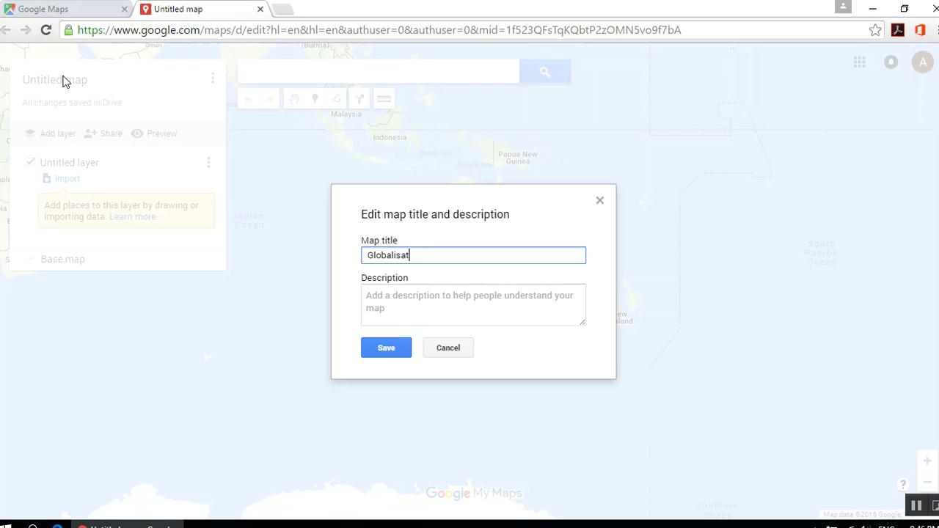
{"action": "type", "text": "ion in Port Adelaide"}
{"action": "left_click", "coordinate": [390, 349]}
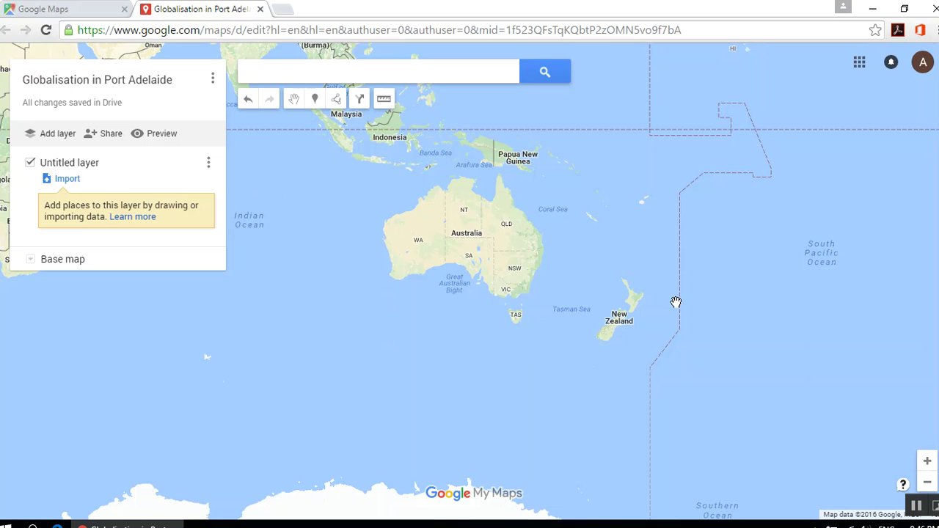
- Zoom in on South Australia and pan the view over metropolitan Adelaide
{"action": "left_click", "coordinate": [928, 462]}
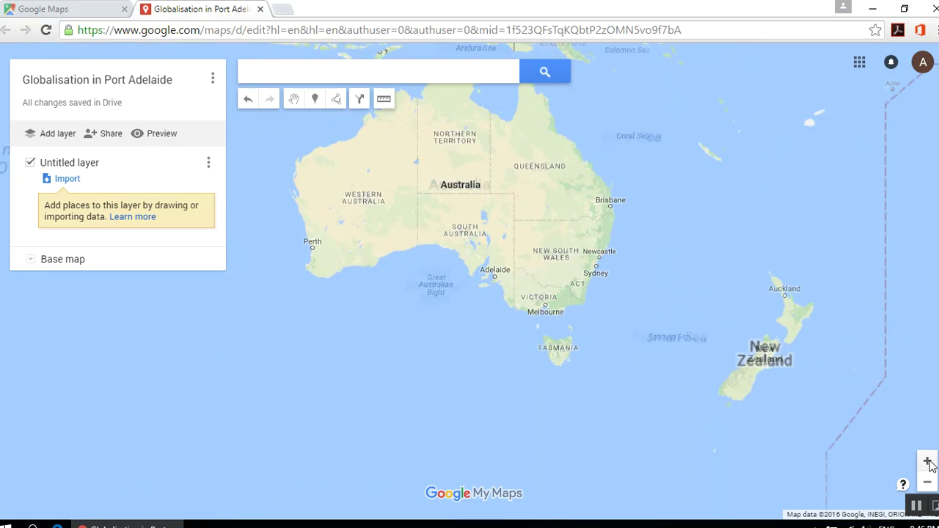
{"action": "left_click", "coordinate": [928, 462]}
{"action": "left_click", "coordinate": [928, 462]}
{"action": "left_click", "coordinate": [927, 462]}
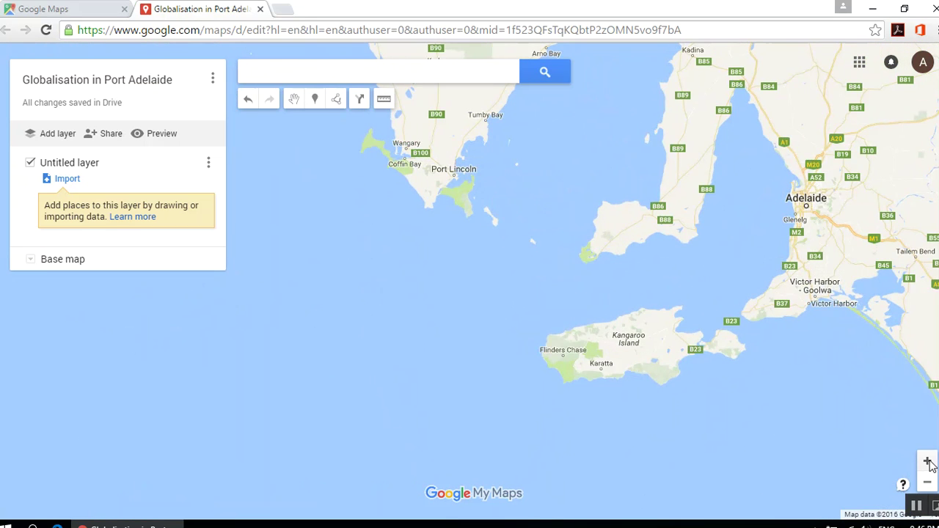
{"action": "scroll", "coordinate": [570, 279], "scroll_direction": "up", "scroll_amount": 1}
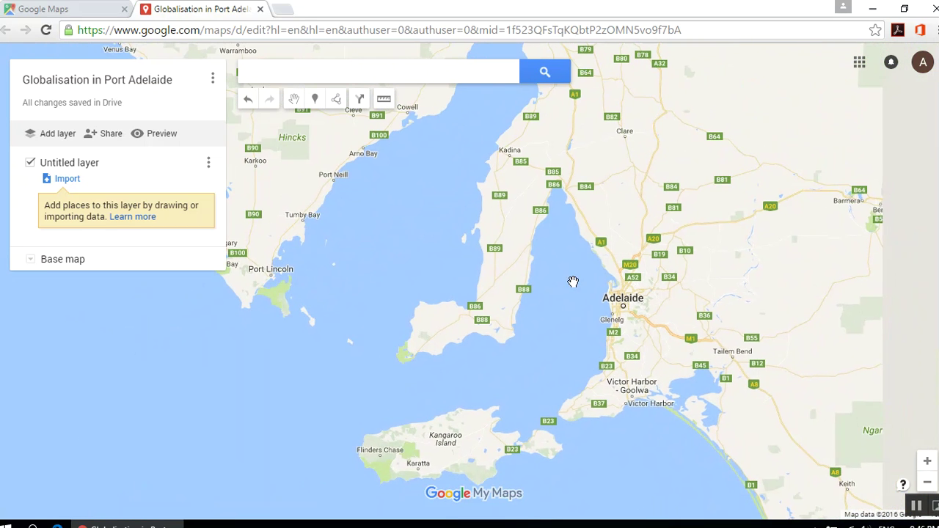
{"action": "left_click", "coordinate": [927, 461]}
{"action": "left_click", "coordinate": [927, 461]}
{"action": "left_click_drag", "start_coordinate": [790, 388], "coordinate": [197, 272]}
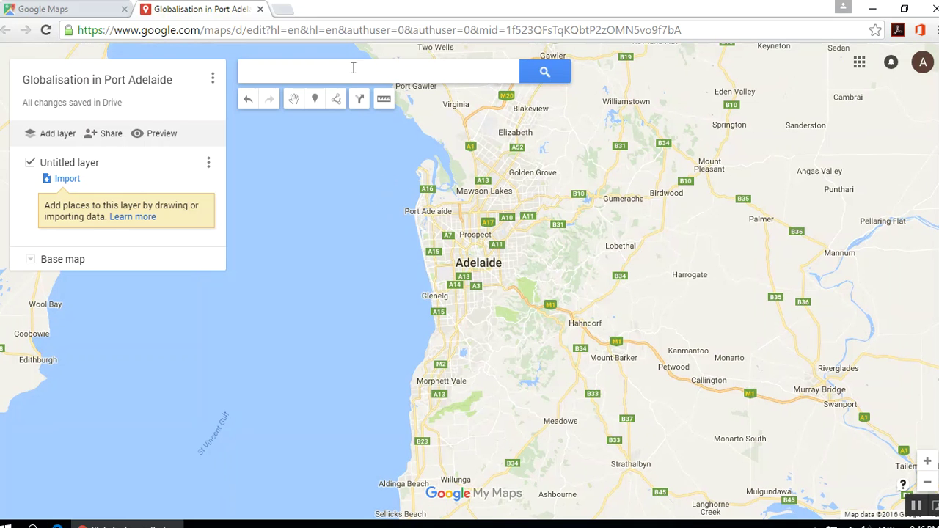
- Search for and select Port Adelaide, South Australia, then dismiss its details card
{"action": "left_click", "coordinate": [323, 76]}
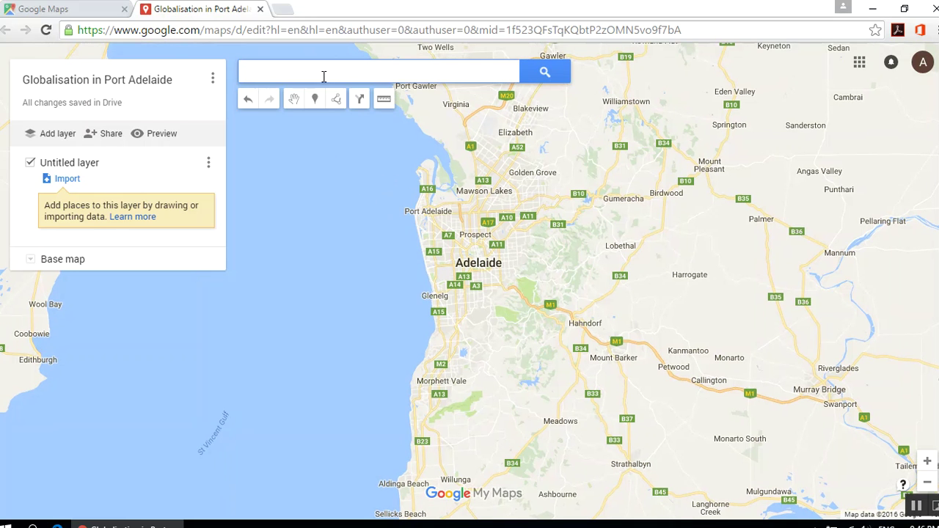
{"action": "type", "text": "port adelaide"}
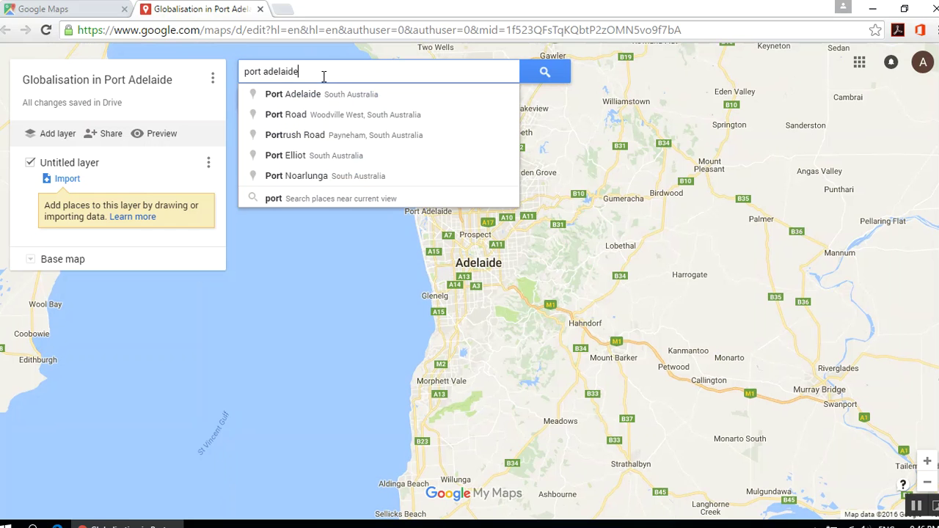
{"action": "left_click", "coordinate": [327, 97]}
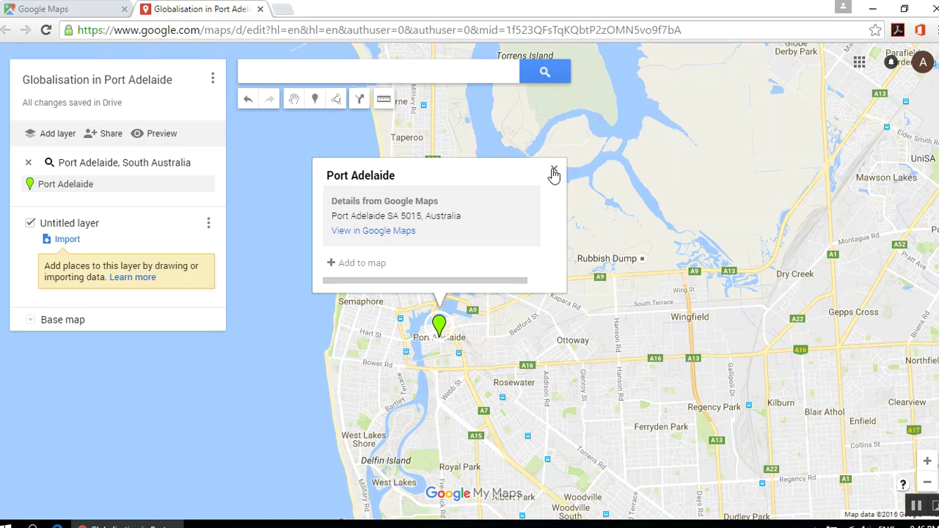
{"action": "left_click", "coordinate": [553, 171]}
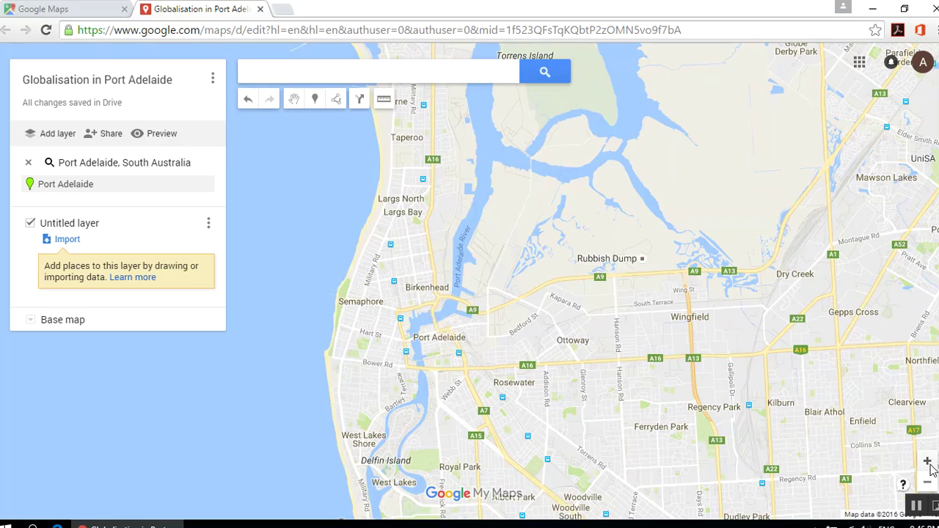
- Zoom and pan in on the central Port Adelaide streets around the Port Anchor Hotel
{"action": "scroll", "coordinate": [533, 289], "scroll_direction": "up", "scroll_amount": 4}
{"action": "scroll", "coordinate": [460, 424], "scroll_direction": "down", "scroll_amount": 2}
{"action": "mouse_move", "coordinate": [461, 424]}
{"action": "left_mouse_down"}
{"action": "mouse_move", "coordinate": [571, 378]}
{"action": "mouse_move", "coordinate": [679, 400]}
{"action": "left_mouse_up"}
{"action": "left_click", "coordinate": [927, 461]}
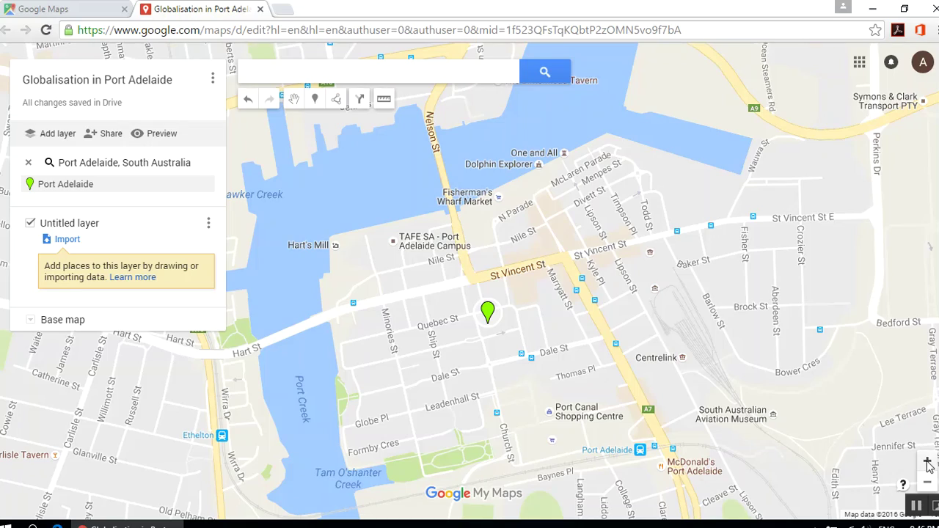
{"action": "left_click", "coordinate": [927, 461]}
{"action": "left_click_drag", "start_coordinate": [721, 419], "coordinate": [690, 220]}
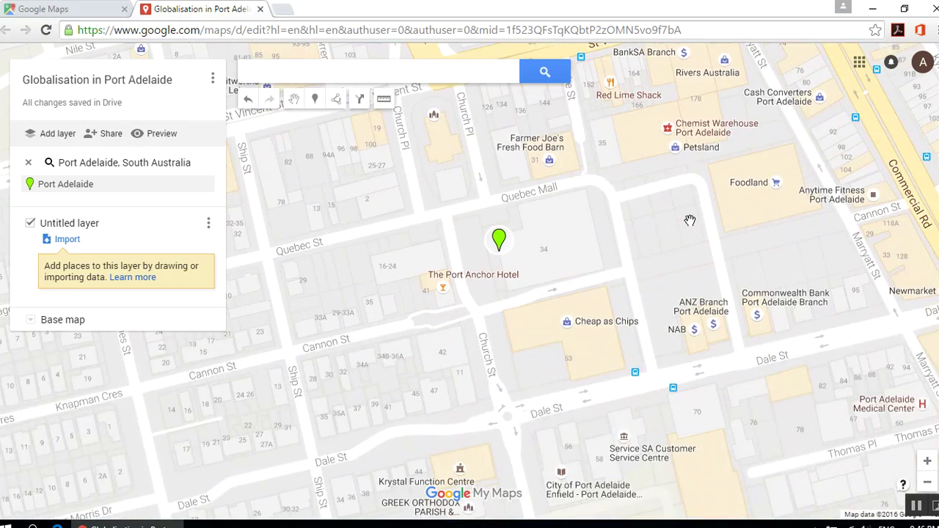
{"action": "left_click_drag", "start_coordinate": [750, 193], "coordinate": [610, 277]}
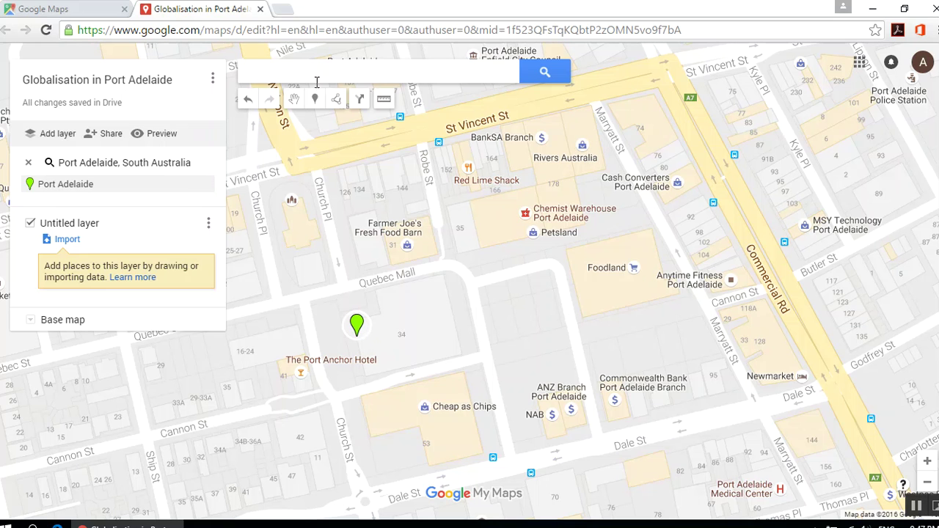
- Clear the Port Adelaide search result, try Satellite and Light base maps, then keep standard Map
{"action": "left_click", "coordinate": [28, 163]}
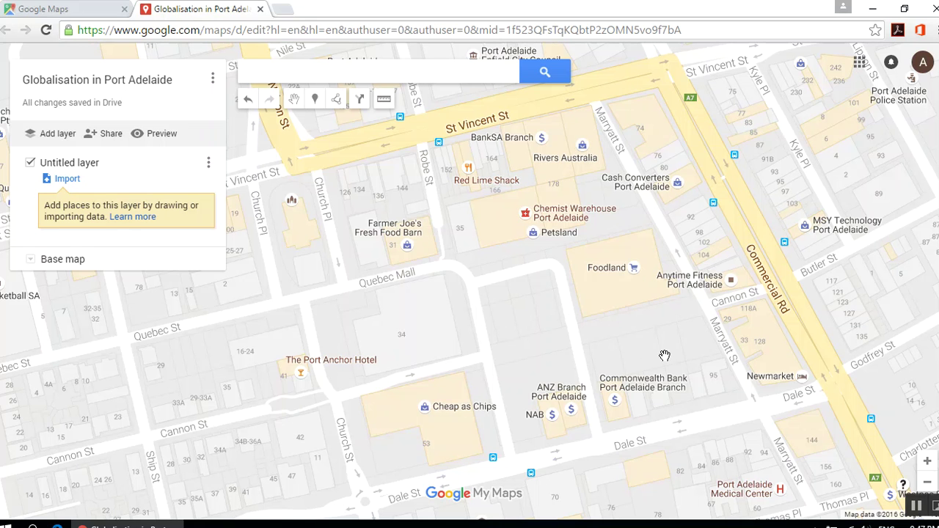
{"action": "left_click", "coordinate": [31, 260]}
{"action": "left_click", "coordinate": [115, 306]}
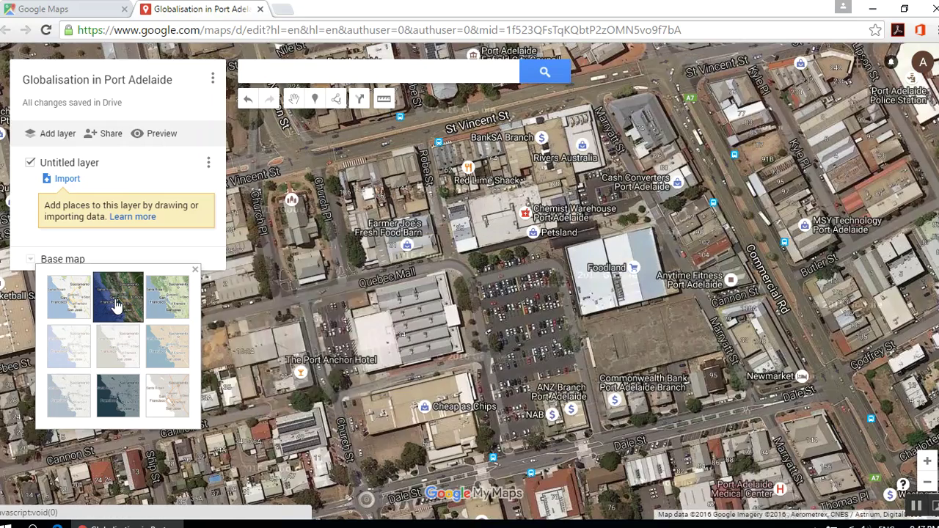
{"action": "left_click", "coordinate": [163, 300]}
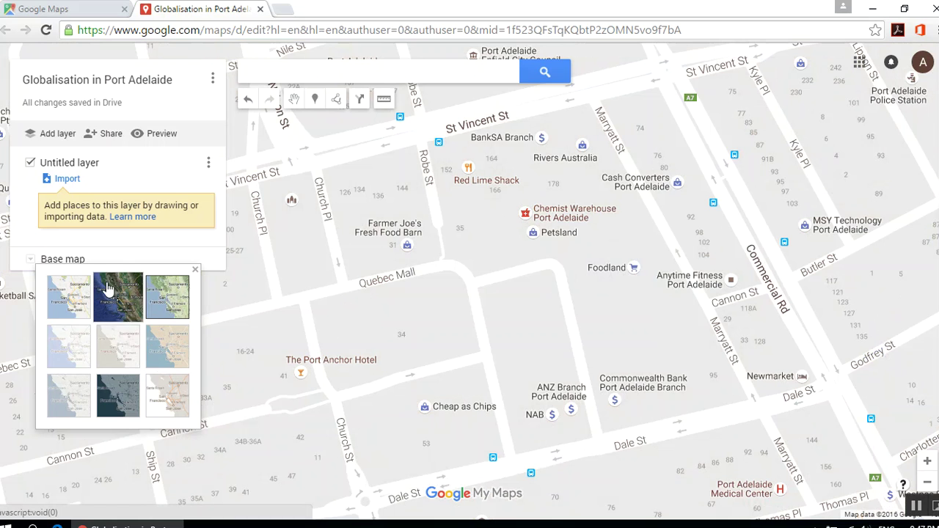
{"action": "left_click", "coordinate": [79, 315]}
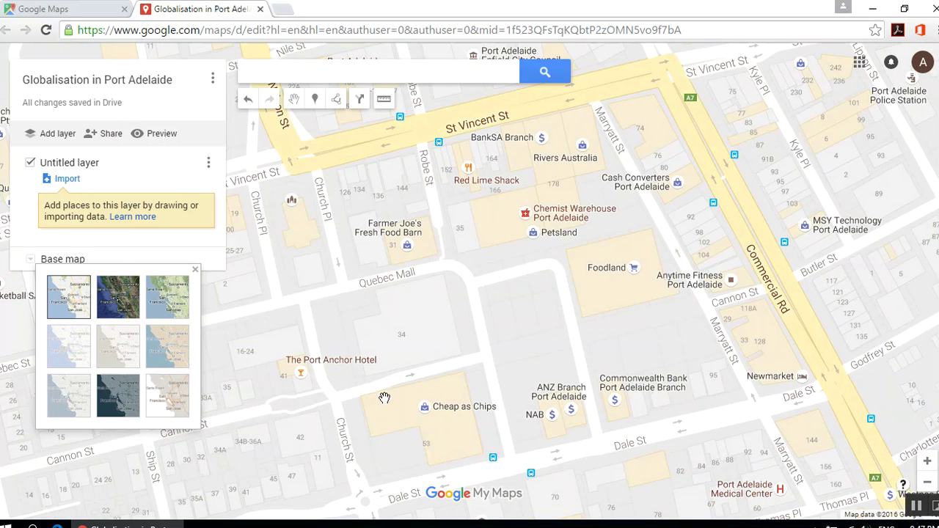
{"action": "left_click", "coordinate": [503, 332]}
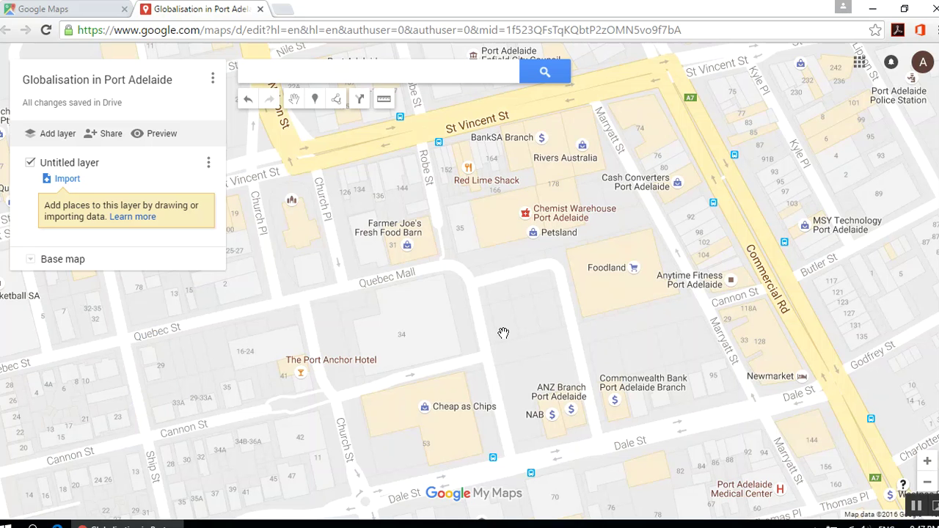
- Pan along Commercial Rd past KFC and Customs House toward Holmes St and College St
{"action": "left_click_drag", "start_coordinate": [591, 343], "coordinate": [273, 137]}
{"action": "left_click_drag", "start_coordinate": [540, 417], "coordinate": [404, 117]}
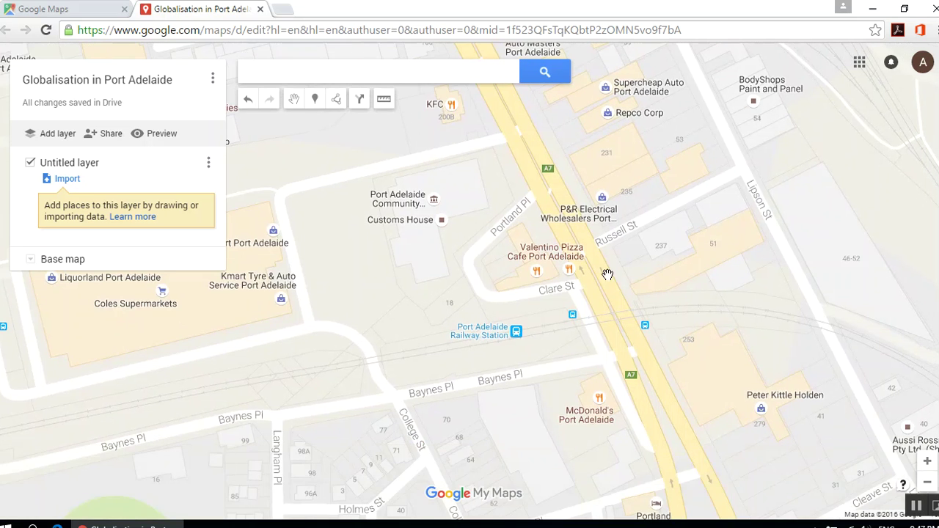
{"action": "left_click_drag", "start_coordinate": [662, 277], "coordinate": [658, 247]}
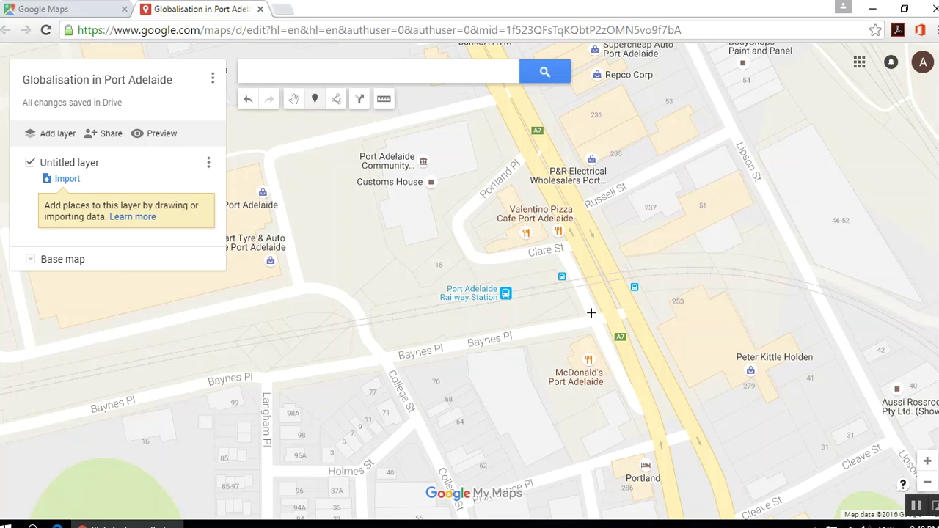
- Save a 'McDonalds' marker on McDonald's with description '373 Port Road, Port Adelaide'
{"action": "left_click", "coordinate": [580, 344]}
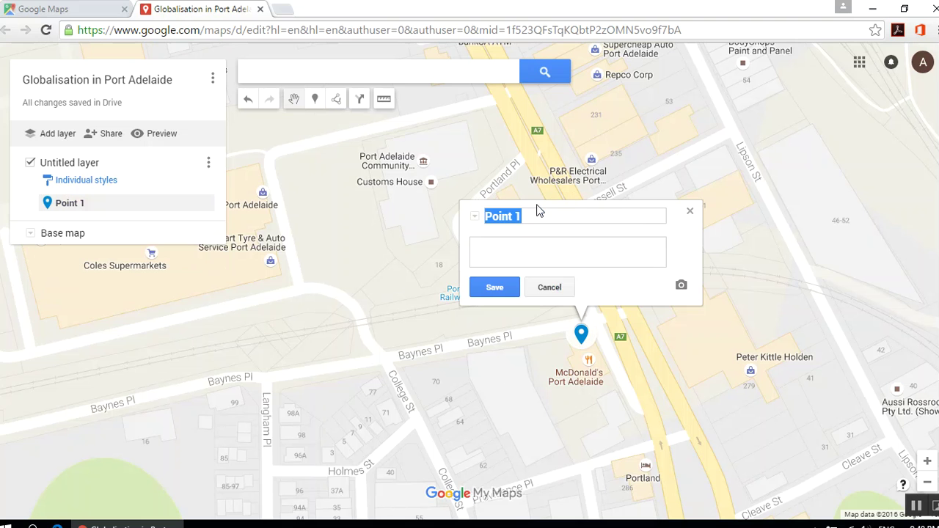
{"action": "type", "text": "McDonalds"}
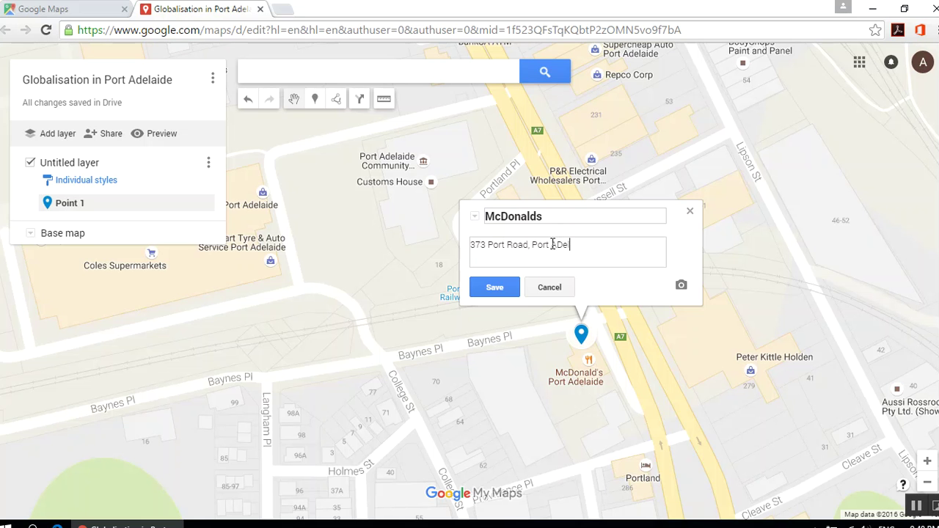
{"action": "left_click", "coordinate": [509, 288]}
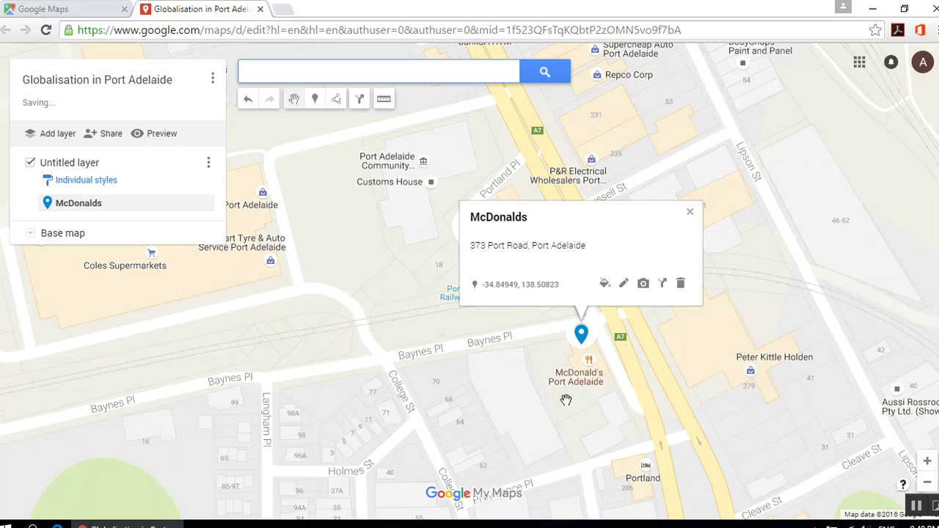
{"action": "left_click", "coordinate": [766, 313]}
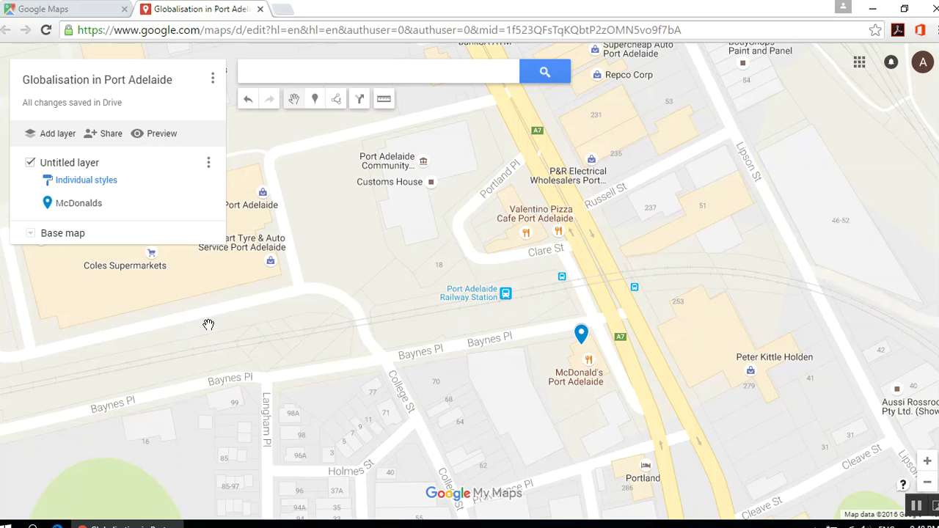
- Pan the map and reopen the McDonalds marker's info card
{"action": "left_click_drag", "start_coordinate": [427, 330], "coordinate": [364, 366]}
{"action": "left_click_drag", "start_coordinate": [546, 179], "coordinate": [448, 110]}
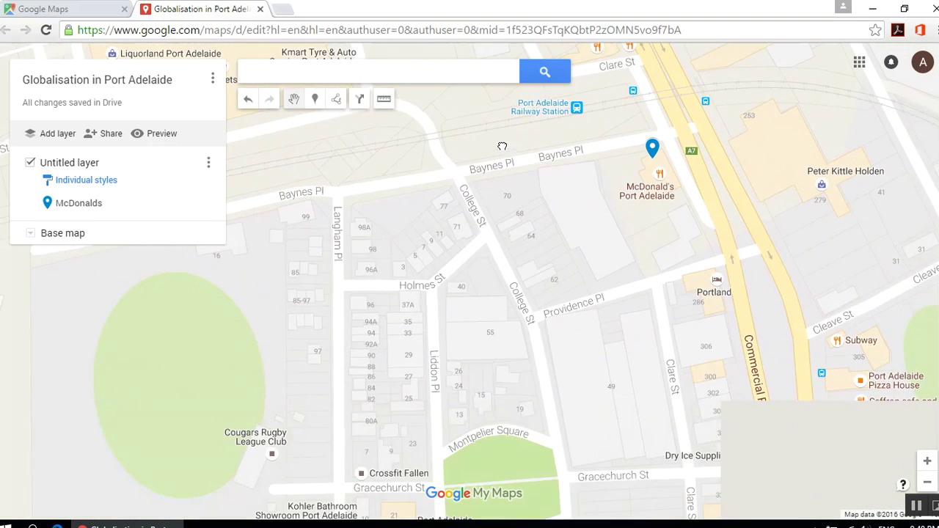
{"action": "left_click", "coordinate": [652, 151]}
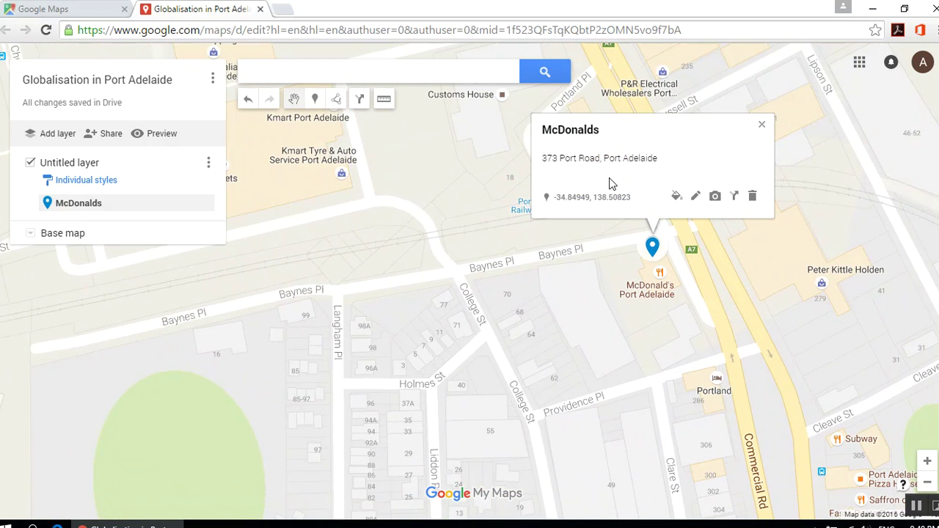
{"action": "left_click", "coordinate": [696, 197]}
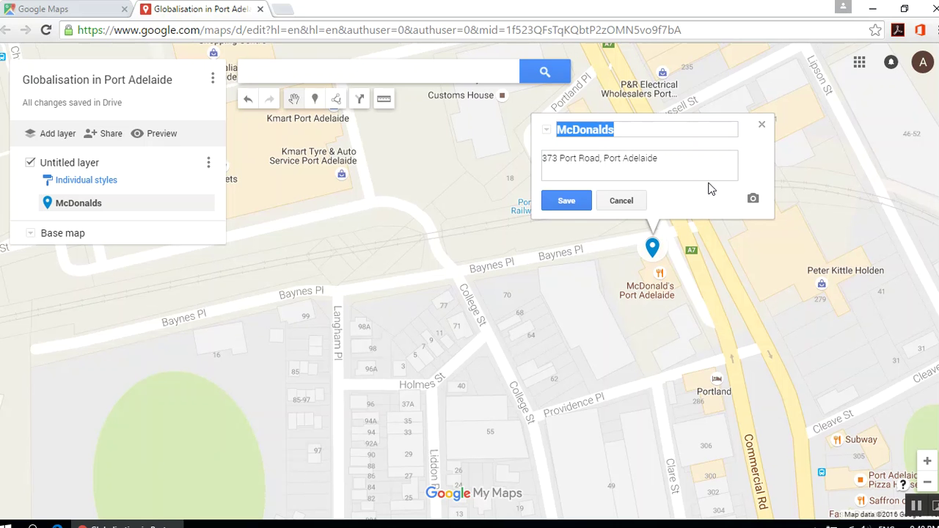
{"action": "left_click", "coordinate": [761, 125]}
{"action": "left_click", "coordinate": [652, 249]}
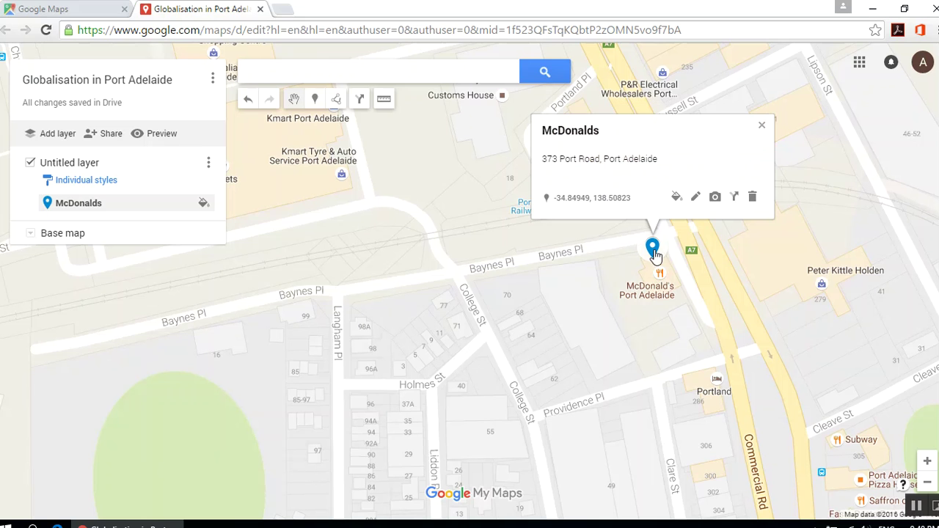
- In the marker's style options, try yellow, dark red and teal colours and another icon
{"action": "left_click", "coordinate": [677, 199]}
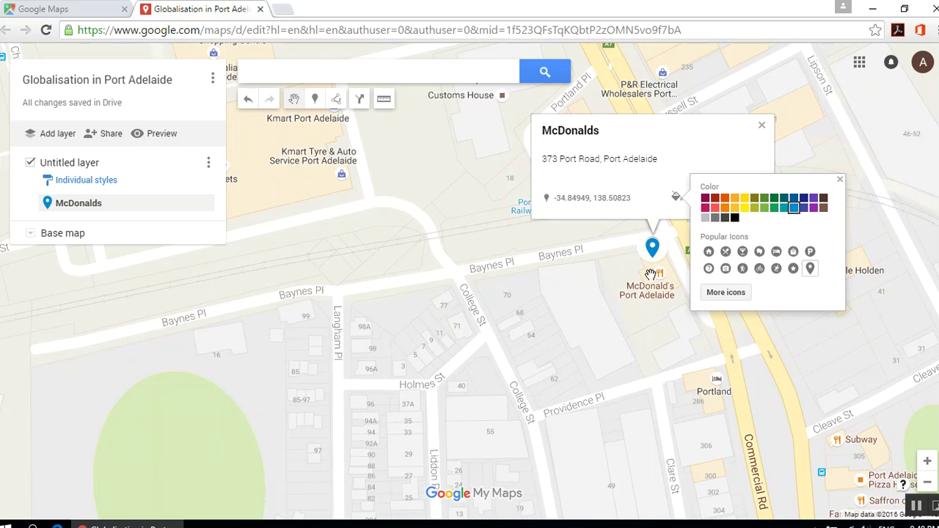
{"action": "left_click", "coordinate": [743, 205]}
{"action": "left_click", "coordinate": [715, 198]}
{"action": "left_click", "coordinate": [794, 217]}
{"action": "left_click", "coordinate": [793, 270]}
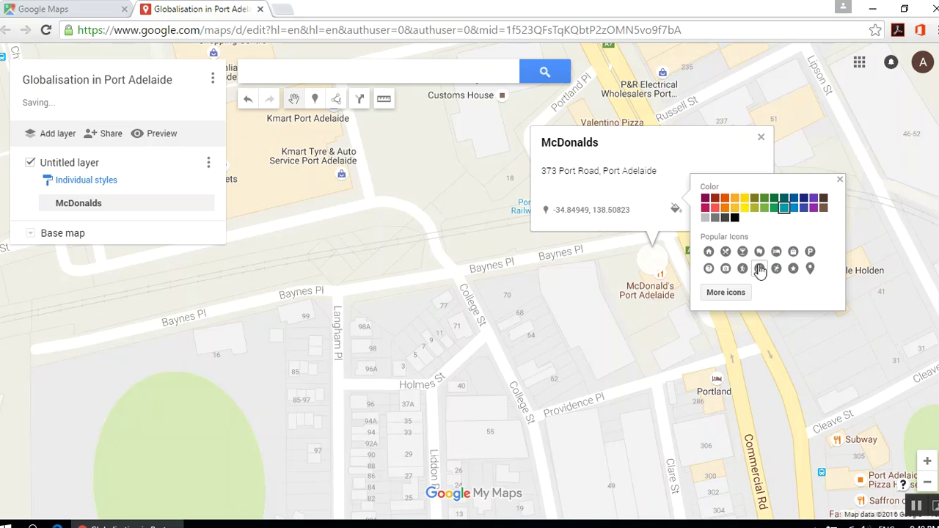
- Pick the burger icon from the Places icon catalogue and colour the marker purple
{"action": "left_click", "coordinate": [730, 292]}
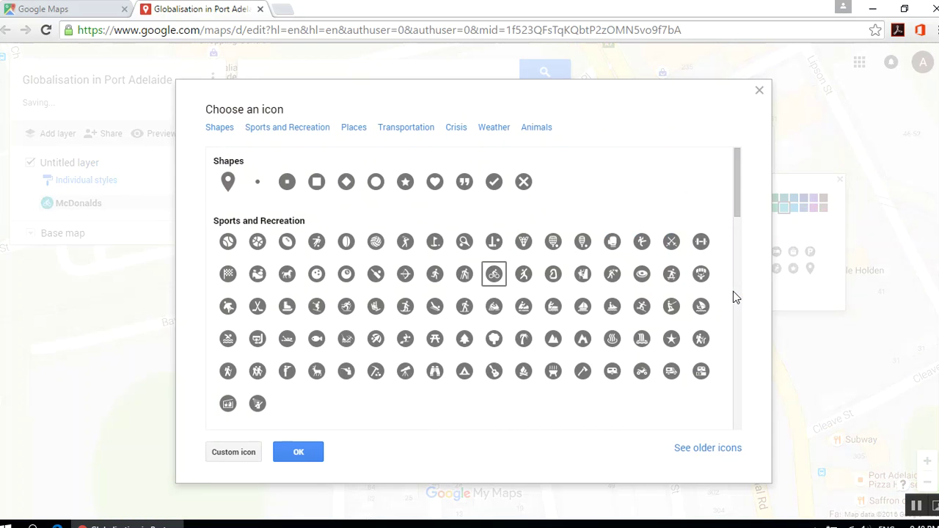
{"action": "scroll", "coordinate": [359, 273], "scroll_direction": "down", "scroll_amount": 5}
{"action": "scroll", "coordinate": [359, 273], "scroll_direction": "down", "scroll_amount": 10}
{"action": "scroll", "coordinate": [359, 273], "scroll_direction": "up", "scroll_amount": 15}
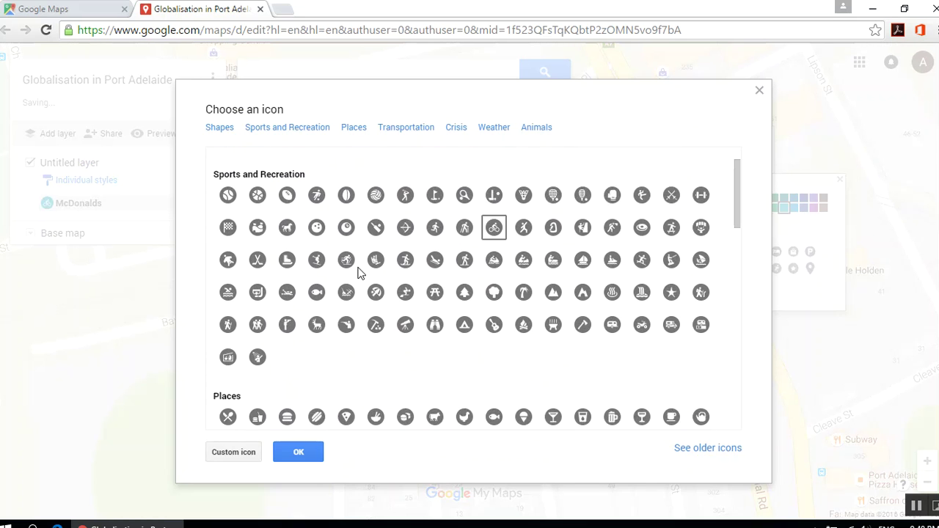
{"action": "scroll", "coordinate": [360, 273], "scroll_direction": "down", "scroll_amount": 6}
{"action": "scroll", "coordinate": [359, 273], "scroll_direction": "up", "scroll_amount": 2}
{"action": "left_click", "coordinate": [287, 250]}
{"action": "left_click", "coordinate": [302, 451]}
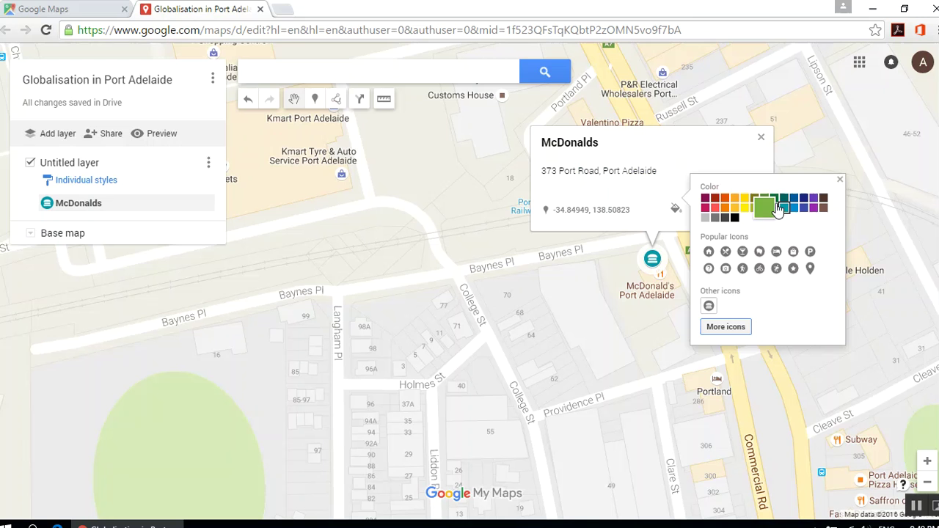
{"action": "left_click", "coordinate": [814, 209]}
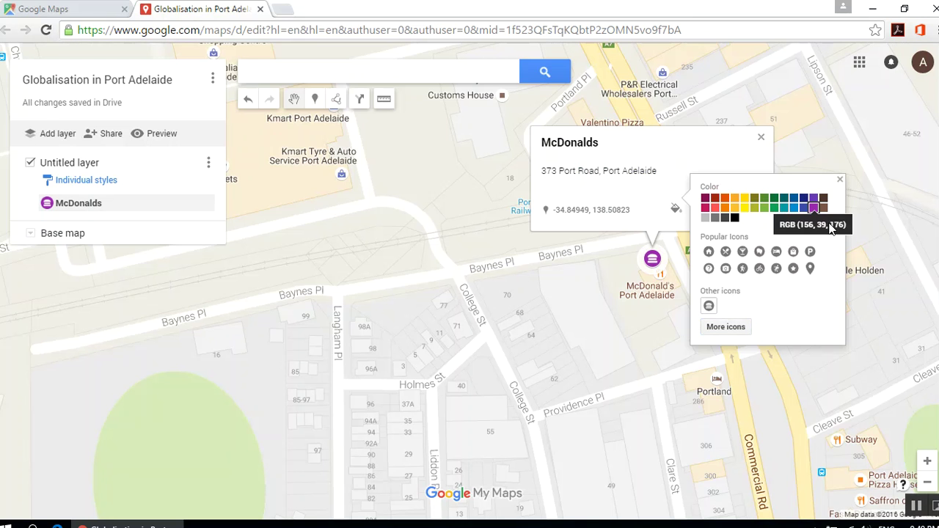
{"action": "left_click", "coordinate": [840, 181]}
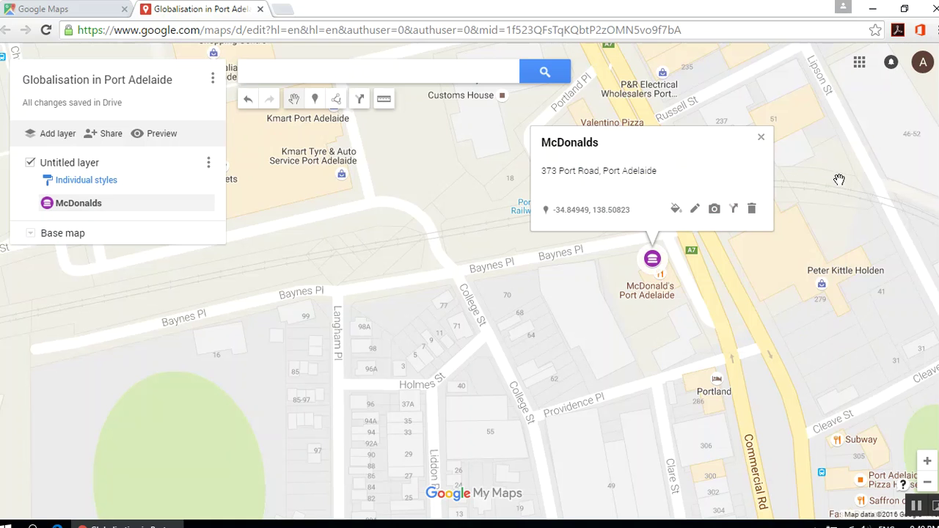
- Attach a McDonald's fries picture found through a Google Images search for 'mcdonalds'
{"action": "left_click", "coordinate": [714, 211]}
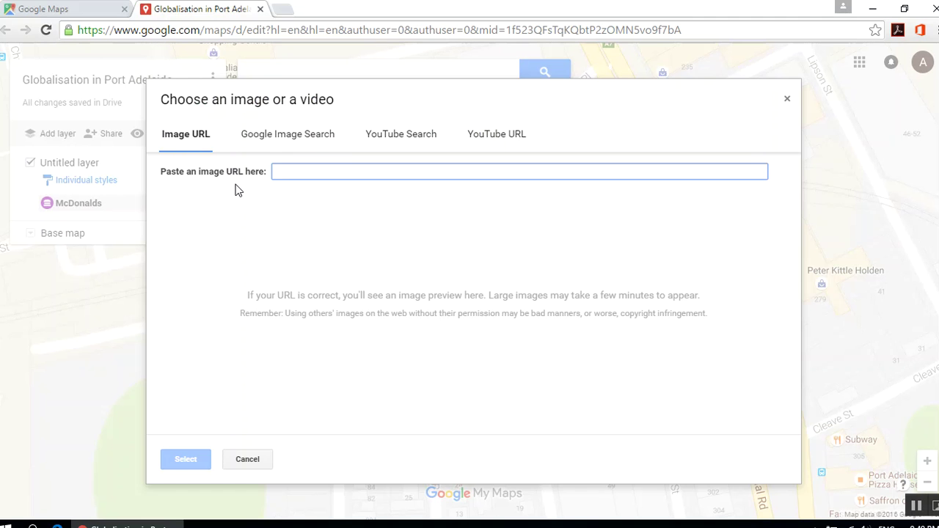
{"action": "left_click", "coordinate": [279, 138]}
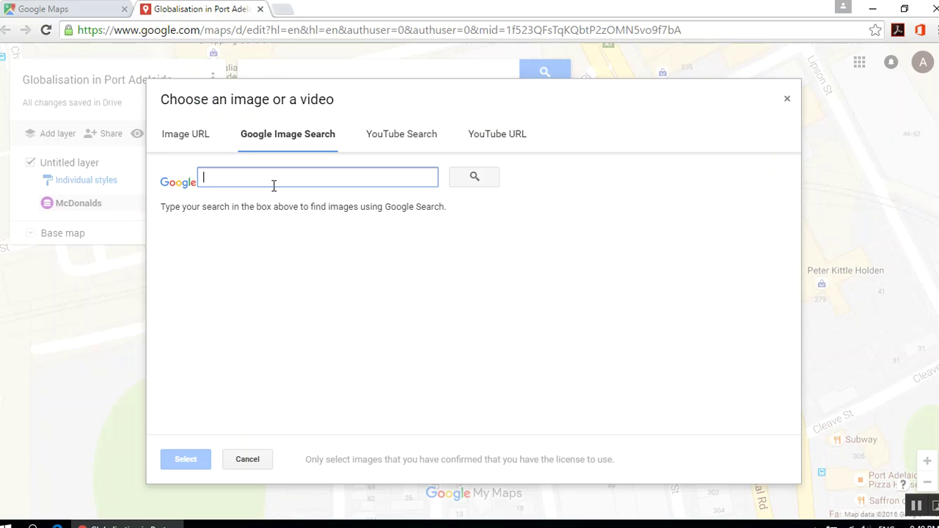
{"action": "type", "text": "mcdonalds"}
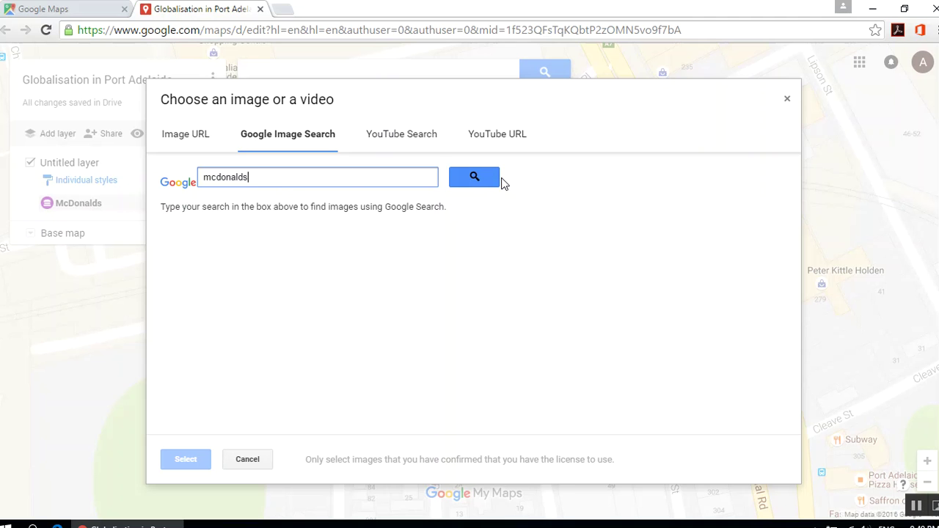
{"action": "left_click", "coordinate": [496, 179]}
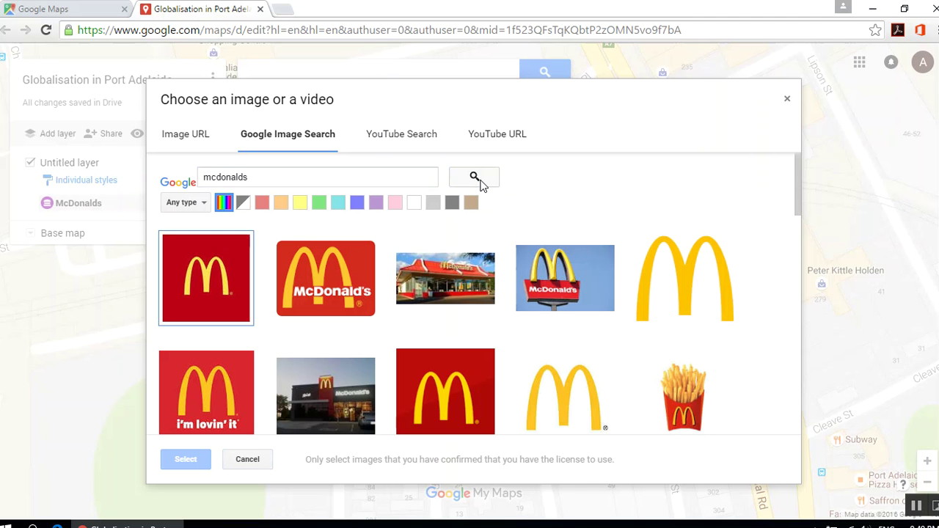
{"action": "left_click", "coordinate": [693, 396]}
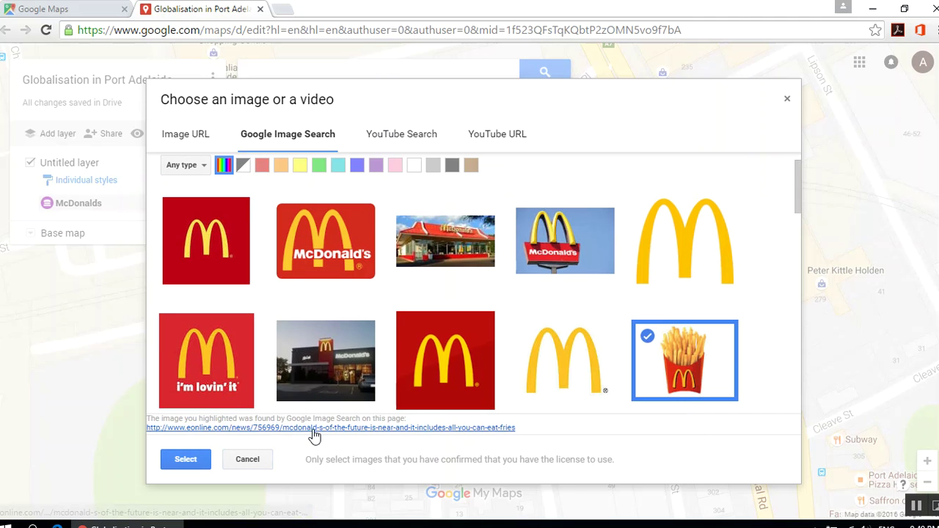
{"action": "left_click", "coordinate": [185, 459]}
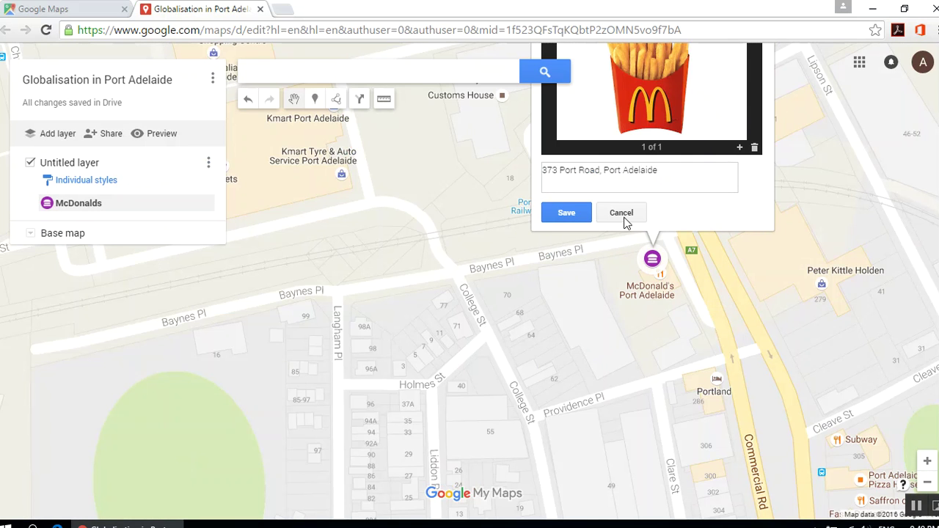
- Save the McDonalds marker with its new photo and close its card
{"action": "left_click_drag", "start_coordinate": [865, 220], "coordinate": [866, 340]}
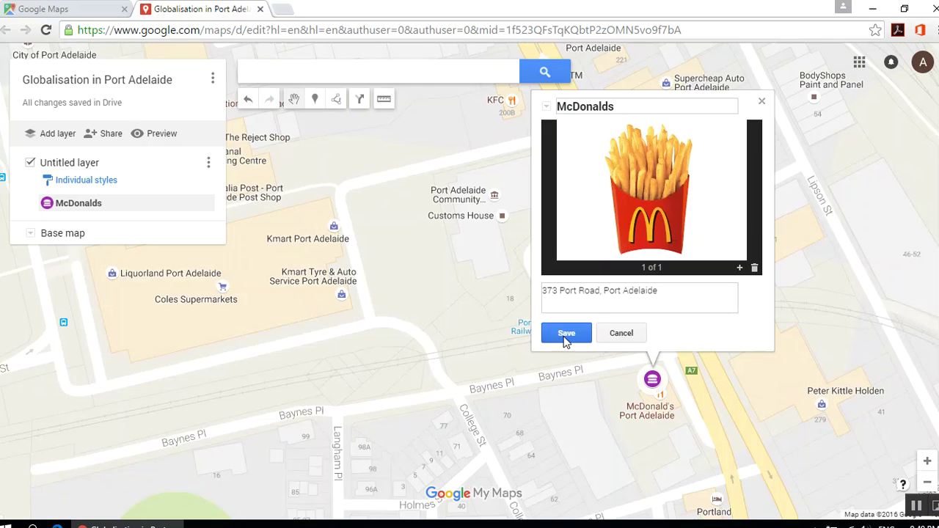
{"action": "left_click", "coordinate": [566, 334]}
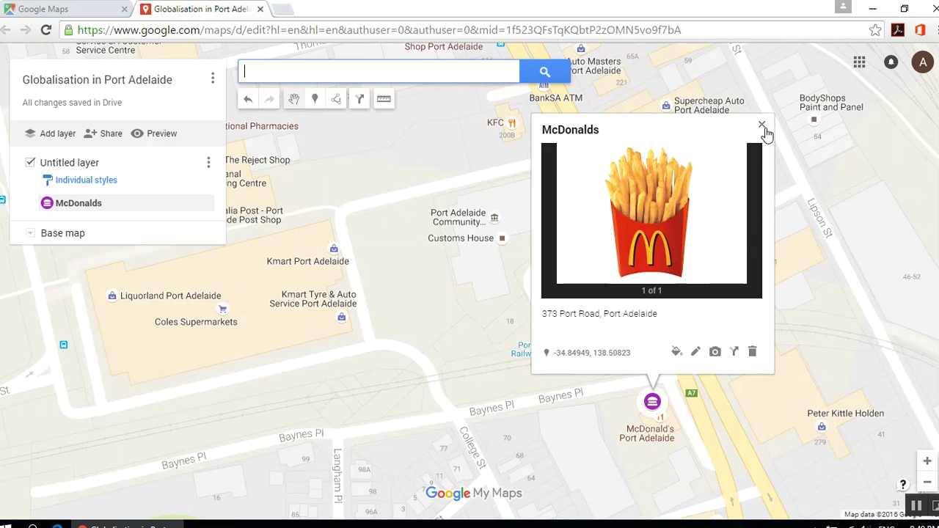
{"action": "left_click", "coordinate": [762, 124]}
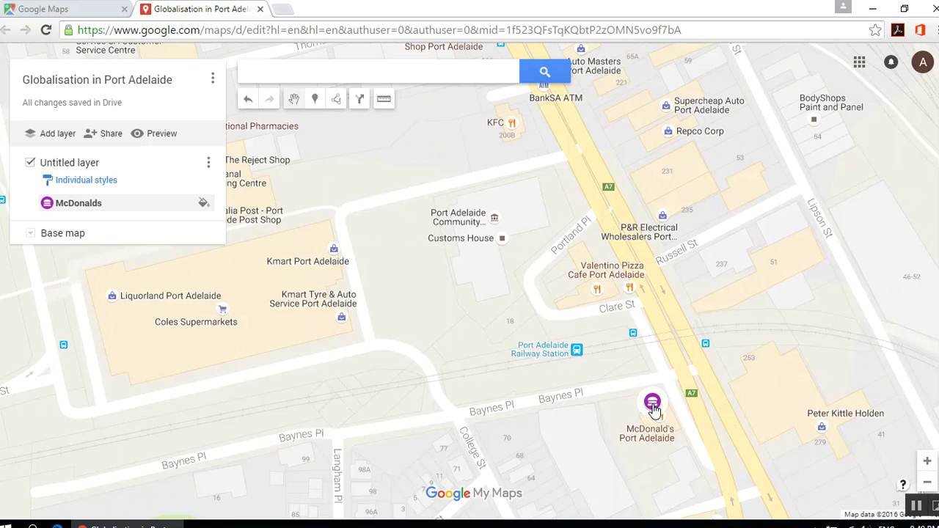
- Recheck the McDonalds info card, then pan the map north toward KFC
{"action": "left_click", "coordinate": [654, 409]}
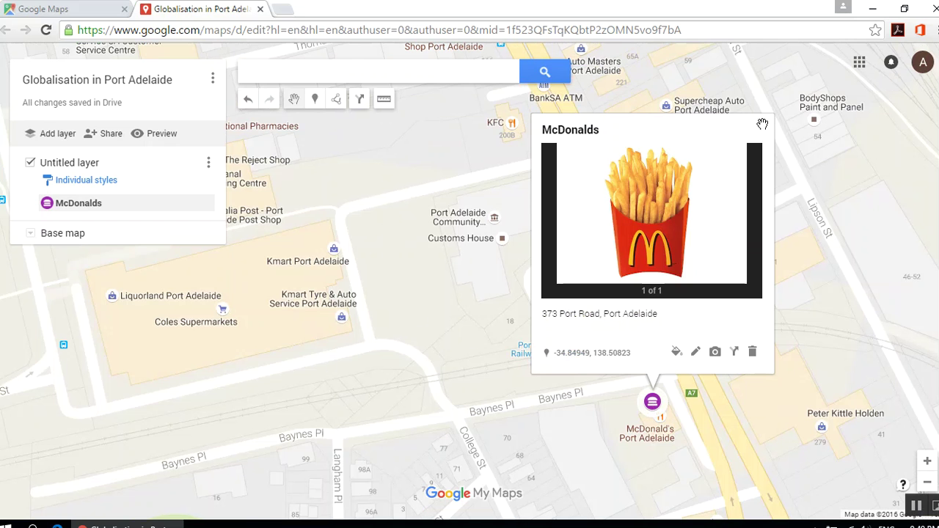
{"action": "left_click", "coordinate": [762, 126]}
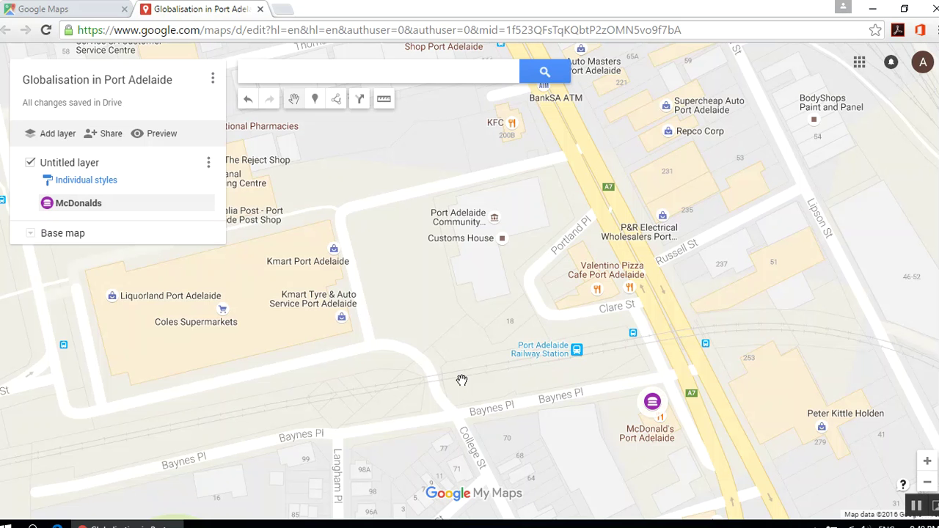
{"action": "left_click_drag", "start_coordinate": [783, 187], "coordinate": [834, 333]}
{"action": "left_click", "coordinate": [28, 242]}
{"action": "left_click", "coordinate": [29, 241]}
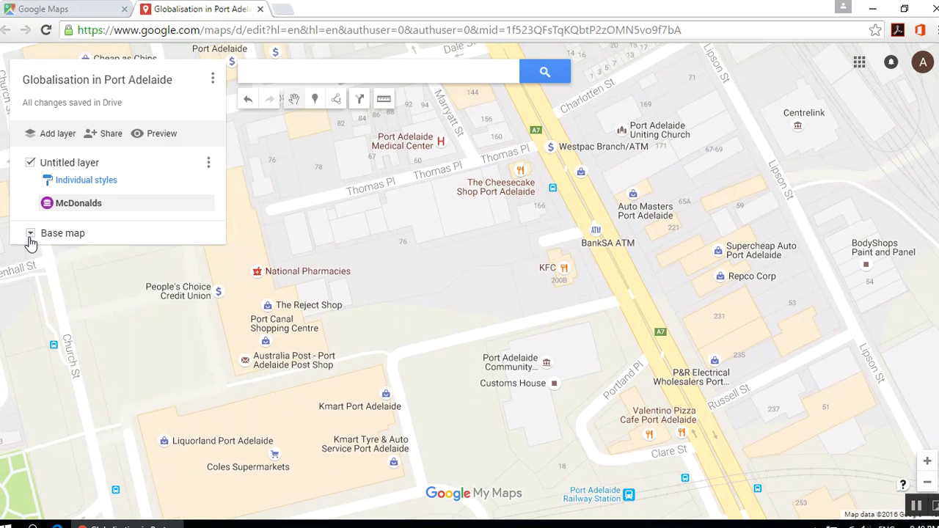
- Add the KFC place as a marker with a knife-and-fork restaurant icon
{"action": "left_click", "coordinate": [552, 269]}
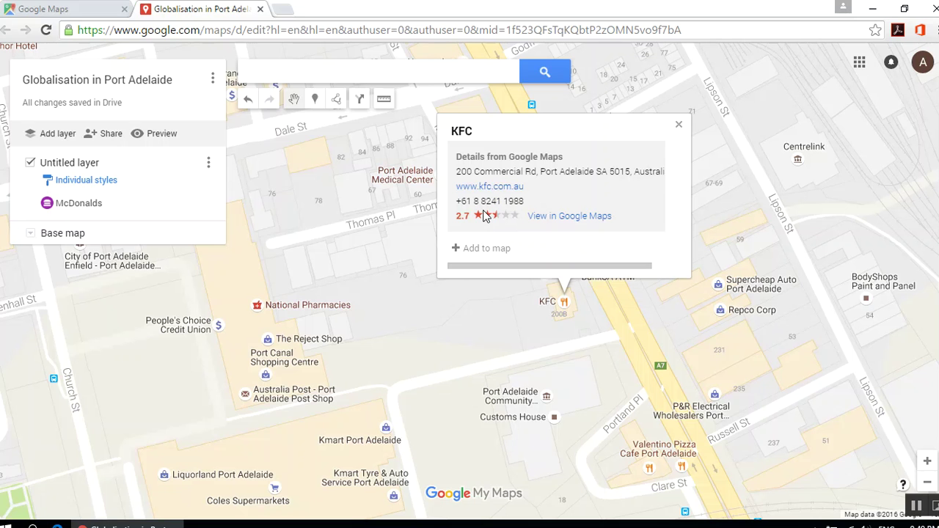
{"action": "left_click", "coordinate": [476, 256]}
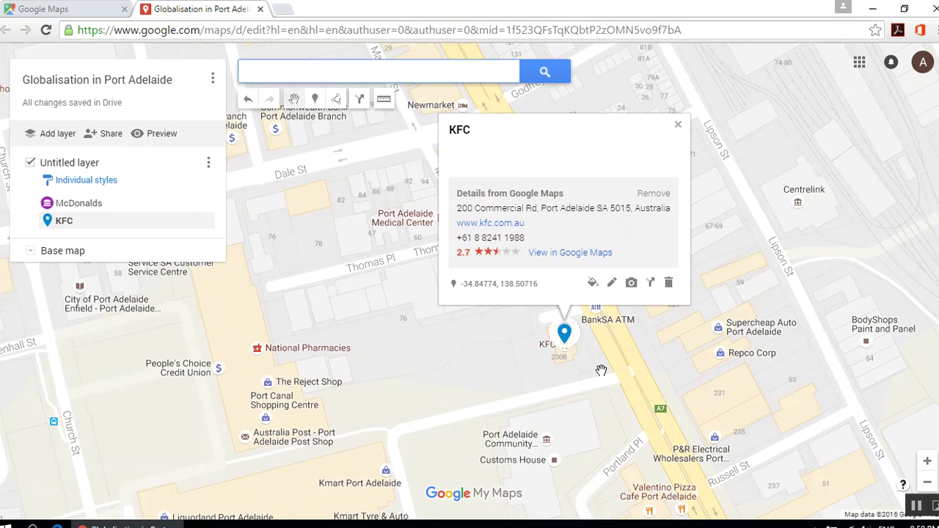
{"action": "left_click", "coordinate": [591, 284]}
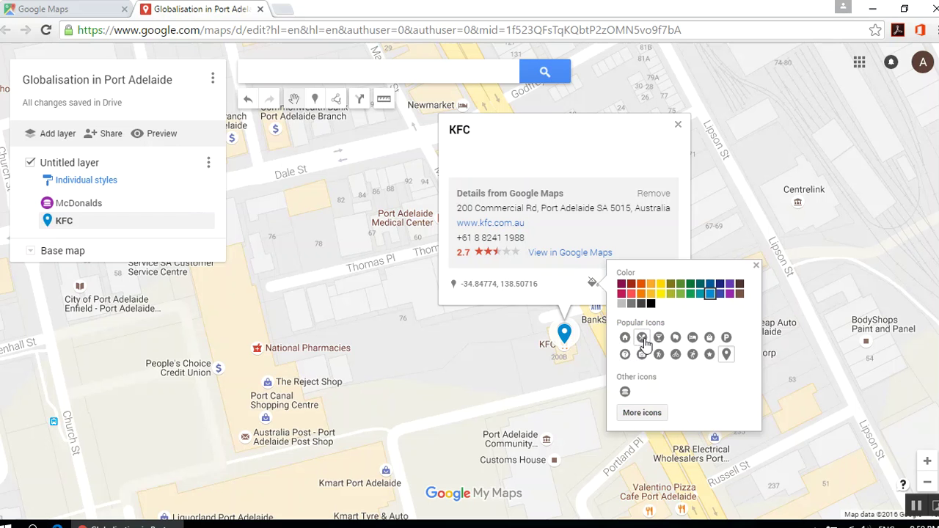
{"action": "left_click", "coordinate": [642, 338]}
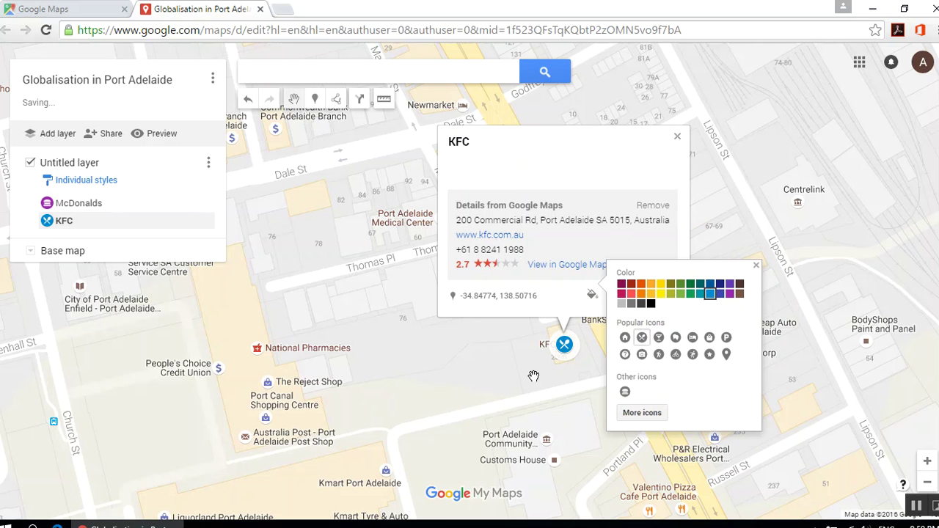
{"action": "left_click", "coordinate": [676, 137]}
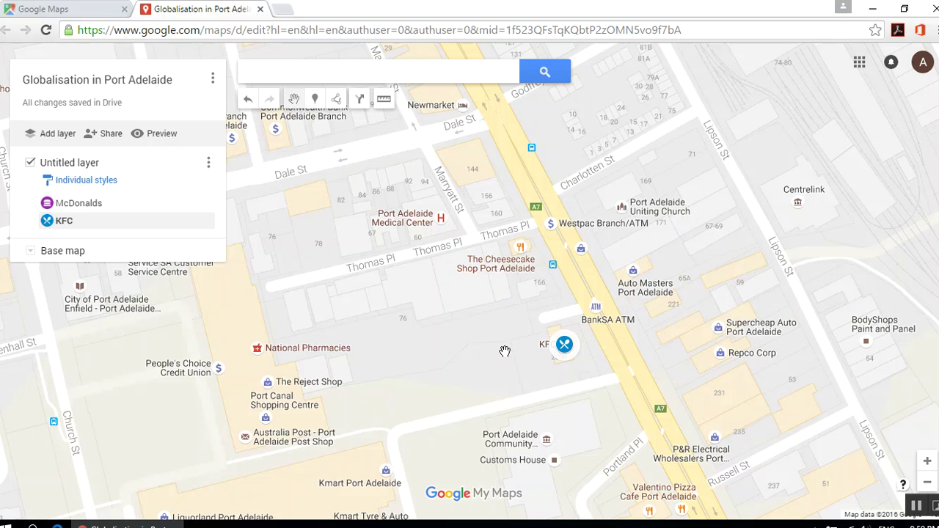
{"action": "left_click_drag", "start_coordinate": [573, 391], "coordinate": [476, 362]}
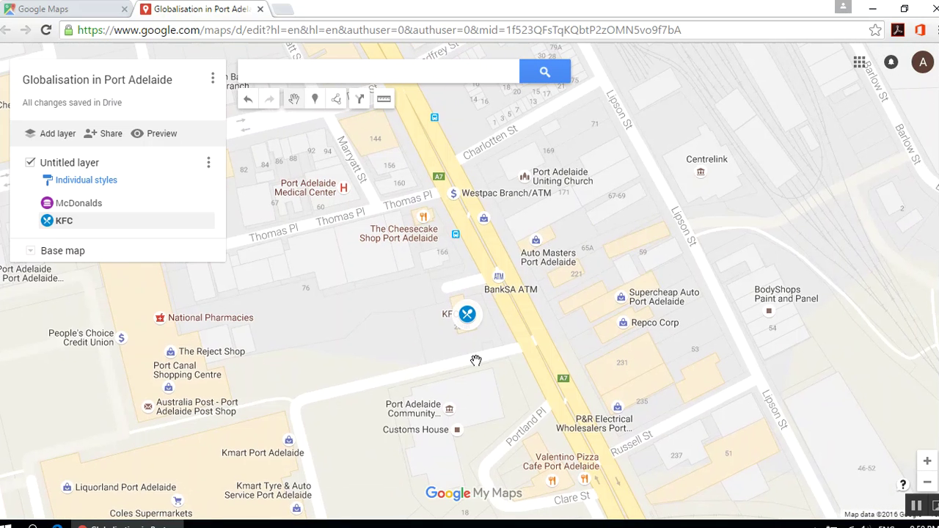
- Draw a closed outline from north of Godfrey St, down Lipson St to Clare St, back up Commercial Rd
{"action": "left_click", "coordinate": [927, 482]}
{"action": "left_click_drag", "start_coordinate": [780, 376], "coordinate": [658, 360]}
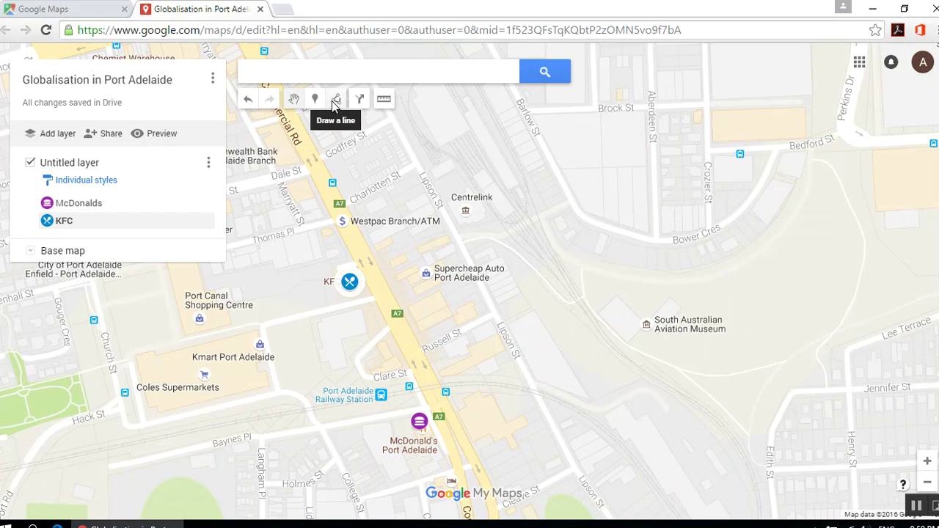
{"action": "left_click", "coordinate": [335, 101]}
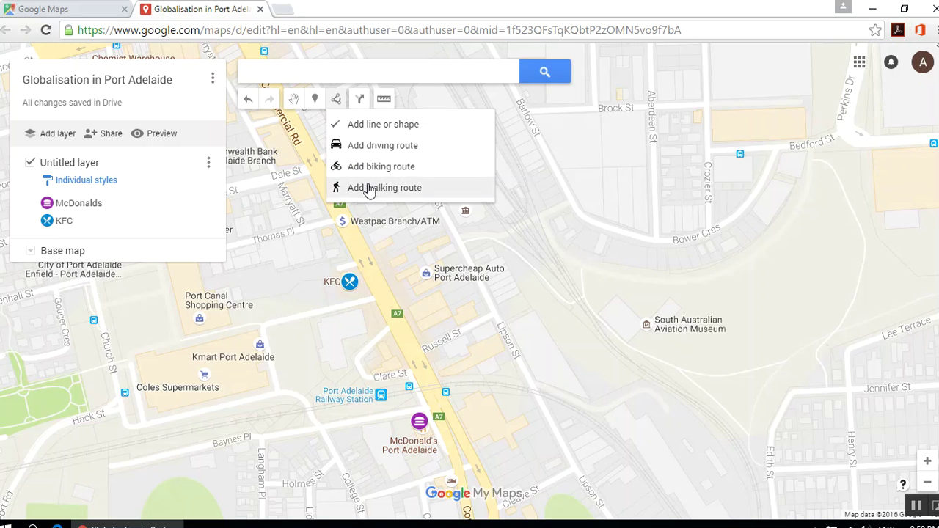
{"action": "left_click", "coordinate": [374, 126]}
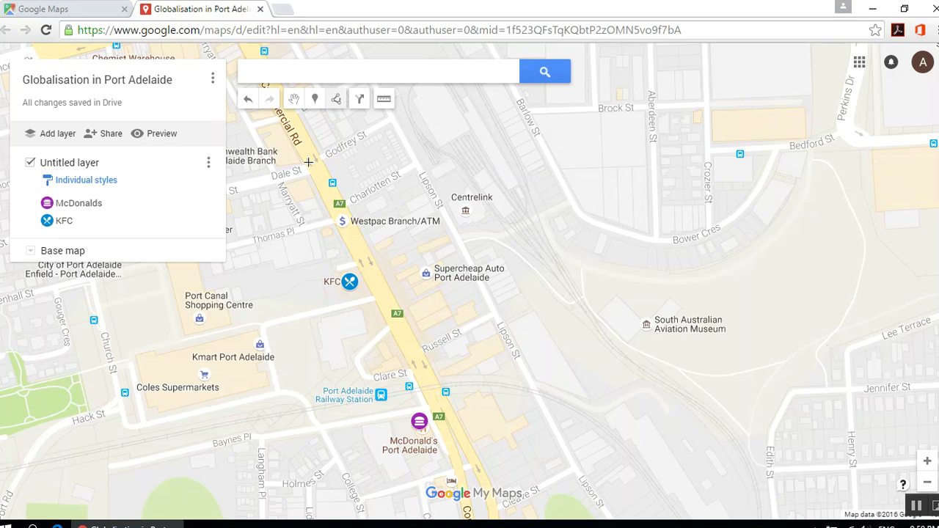
{"action": "left_click", "coordinate": [391, 117]}
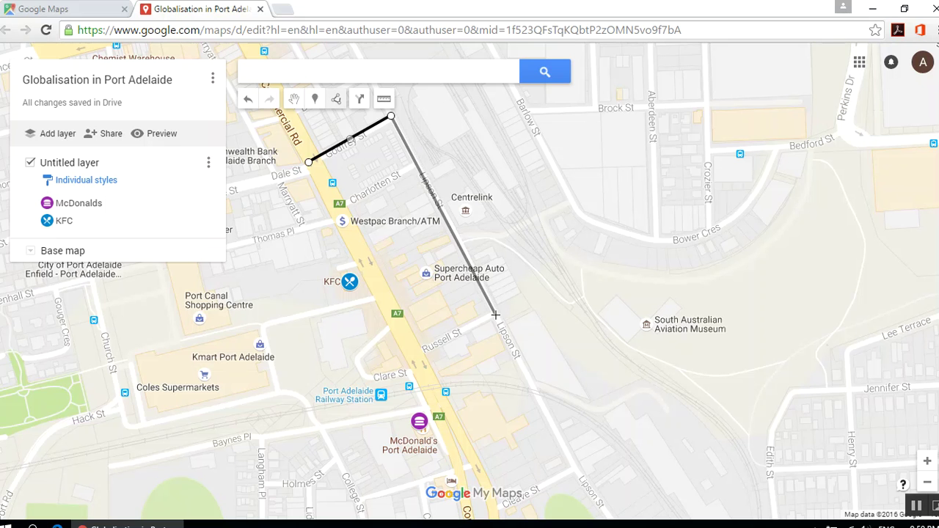
{"action": "double_click", "coordinate": [577, 471]}
{"action": "left_click_drag", "start_coordinate": [495, 508], "coordinate": [494, 453]}
{"action": "left_click", "coordinate": [494, 453]}
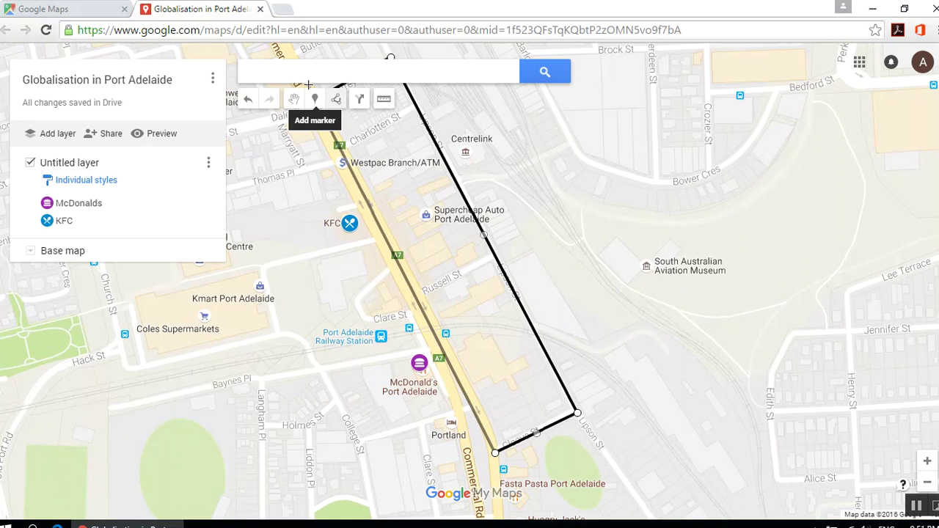
{"action": "left_click", "coordinate": [326, 124]}
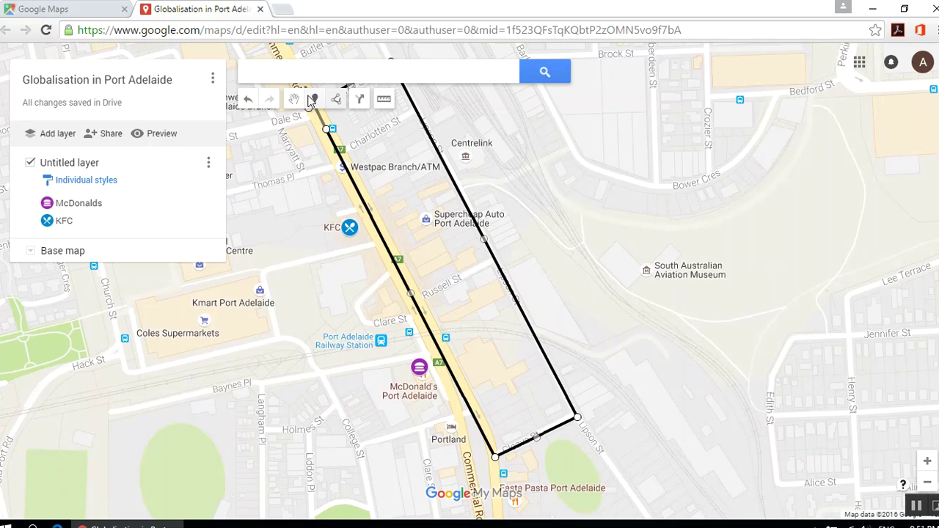
{"action": "left_click", "coordinate": [308, 105]}
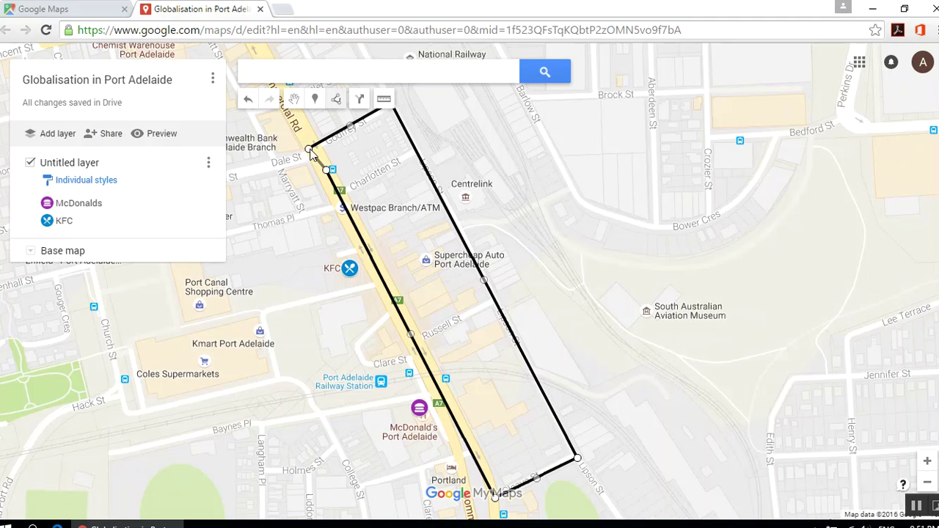
{"action": "left_click", "coordinate": [310, 150]}
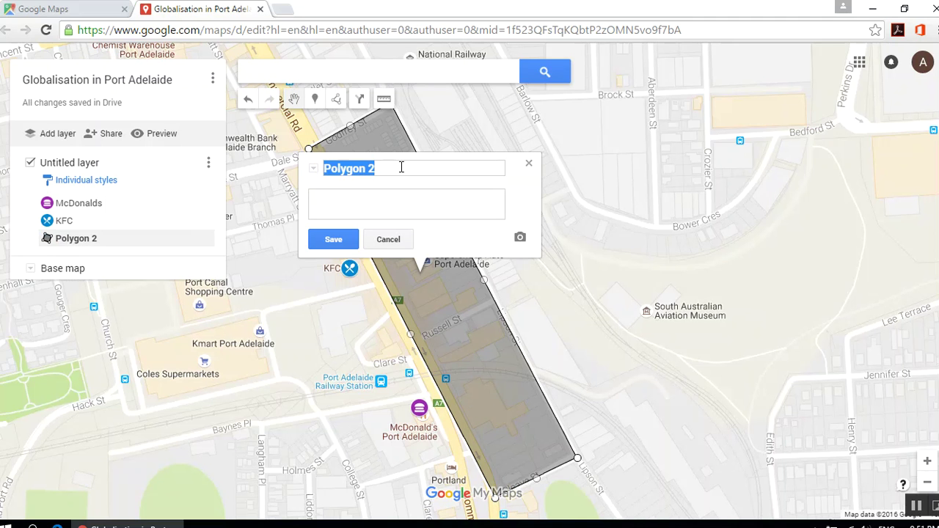
- Rename Polygon 2 to 'Globalisation Area' and save it
{"action": "type", "text": "Globalisation"}
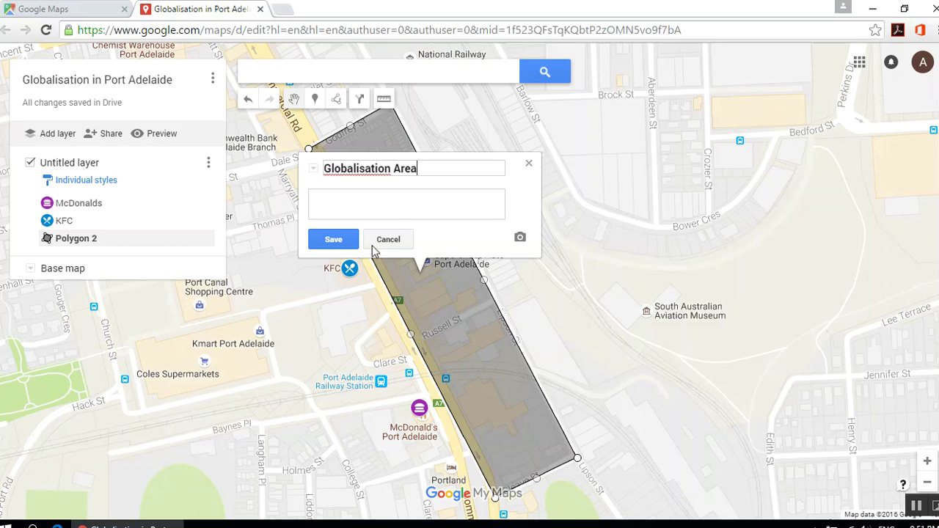
{"action": "left_click", "coordinate": [344, 240]}
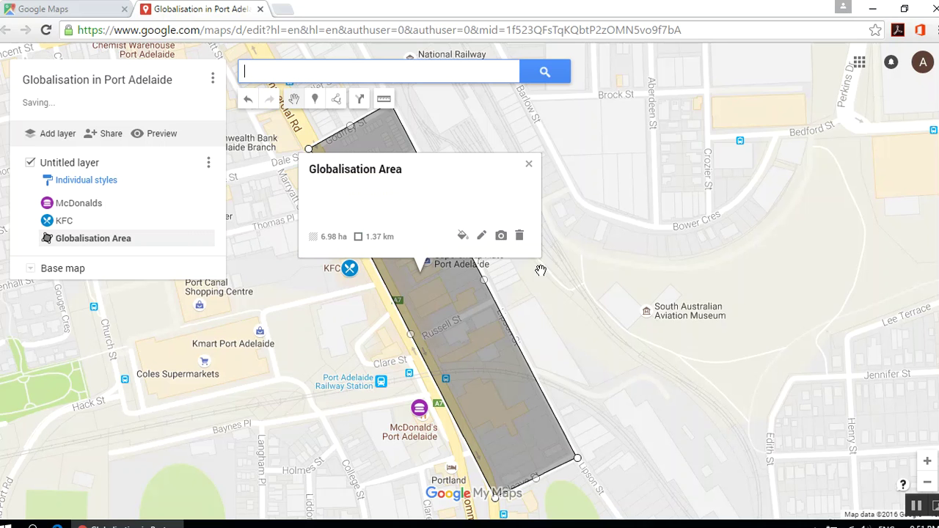
- Style Globalisation Area green with maximum border width and a semi-transparent fill
{"action": "left_click", "coordinate": [460, 237]}
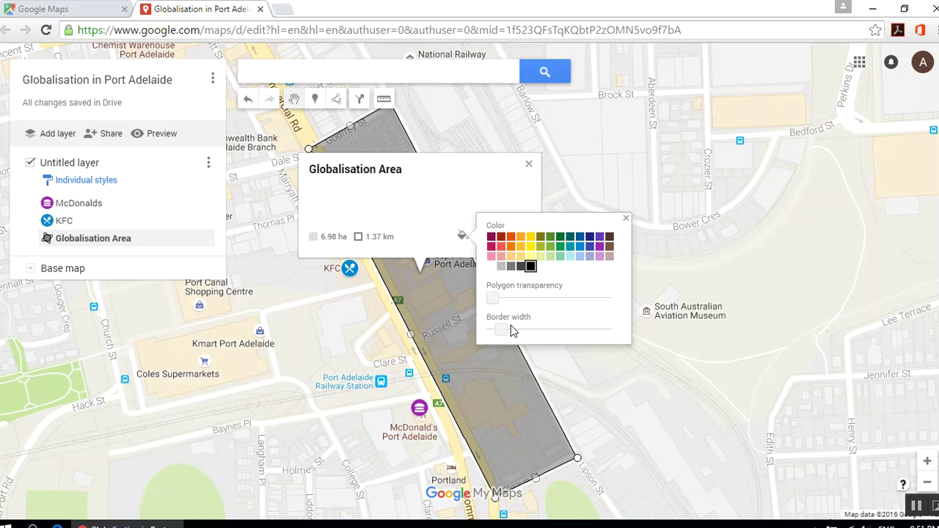
{"action": "left_click_drag", "start_coordinate": [500, 330], "coordinate": [604, 330]}
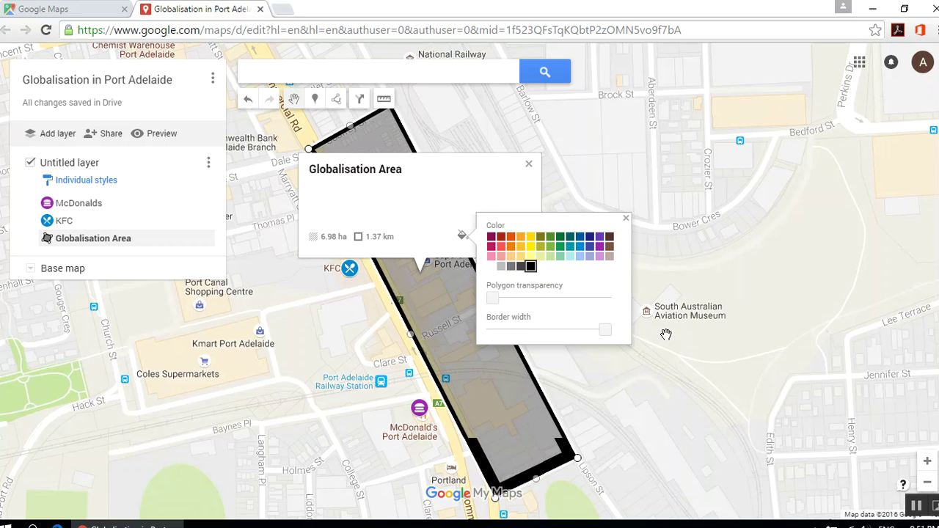
{"action": "left_click_drag", "start_coordinate": [494, 299], "coordinate": [544, 300]}
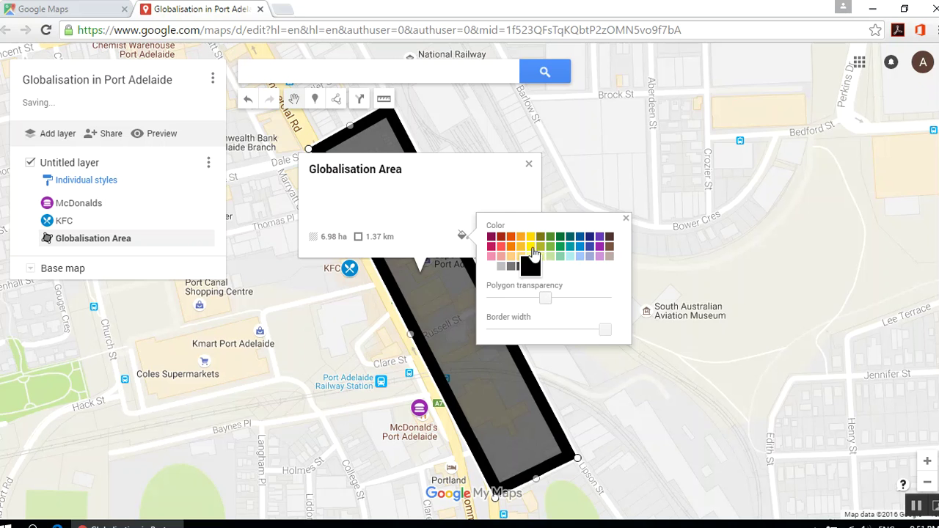
{"action": "left_click", "coordinate": [558, 248]}
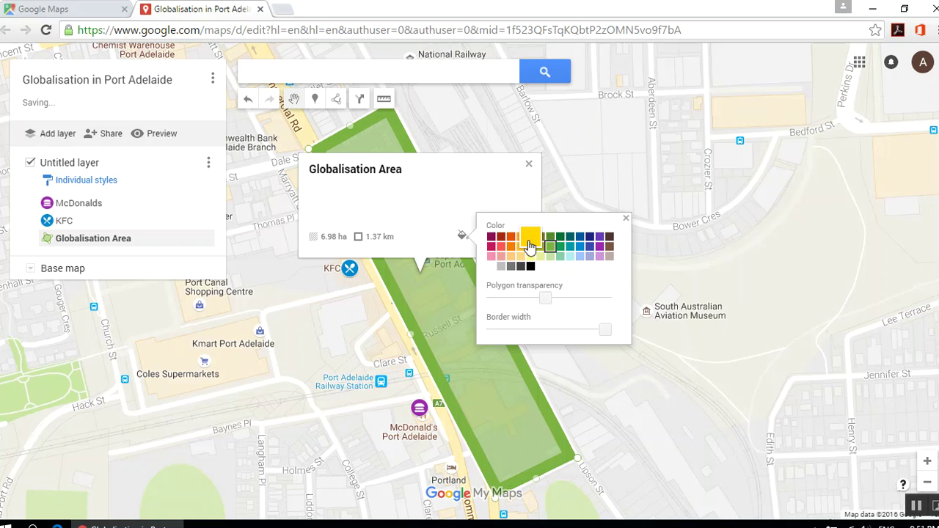
{"action": "left_click", "coordinate": [625, 218]}
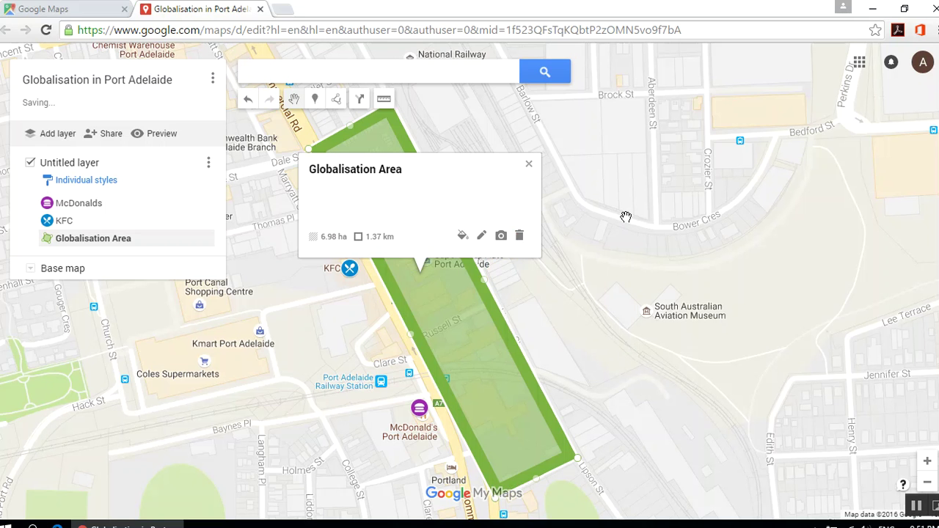
{"action": "left_click", "coordinate": [528, 165]}
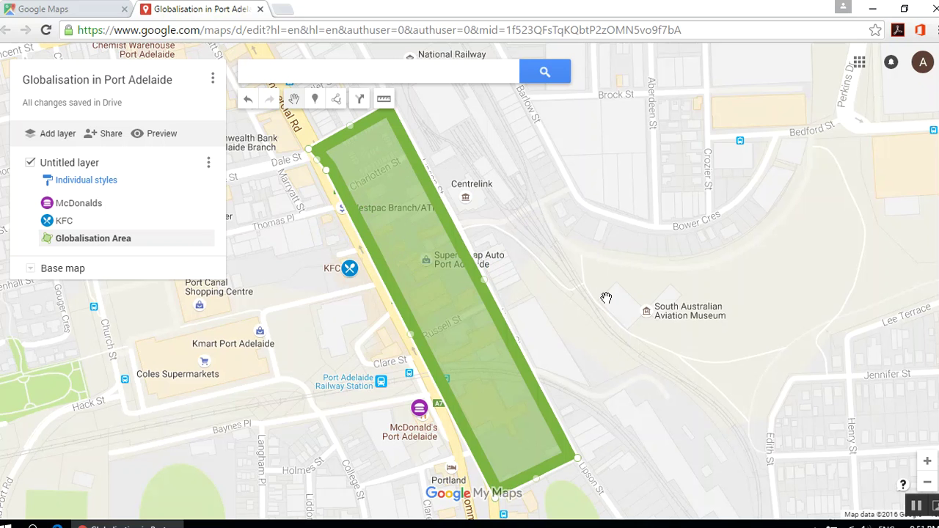
- Zoom in on a St Vincent St block and draw a small polygon there, saved as Polygon 3
{"action": "left_click_drag", "start_coordinate": [488, 191], "coordinate": [812, 327]}
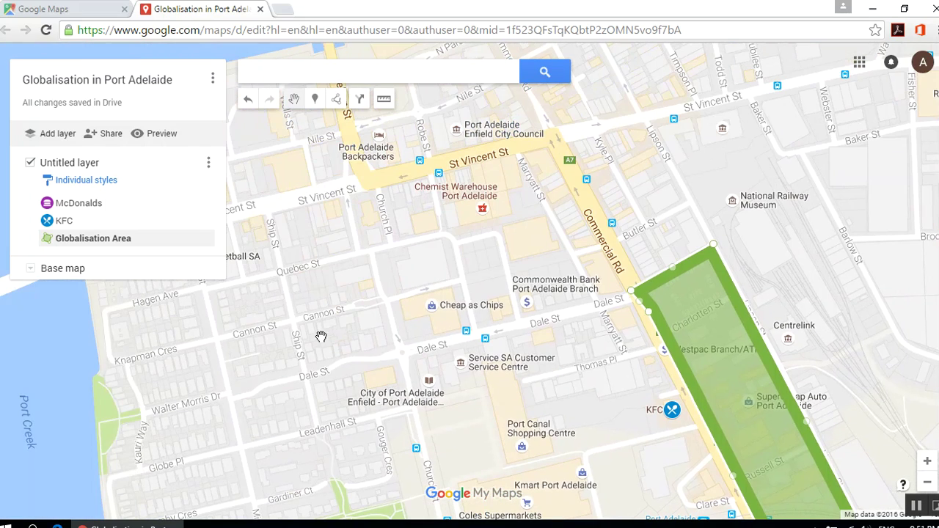
{"action": "left_click", "coordinate": [927, 461]}
{"action": "left_click", "coordinate": [927, 461]}
{"action": "left_click", "coordinate": [927, 461]}
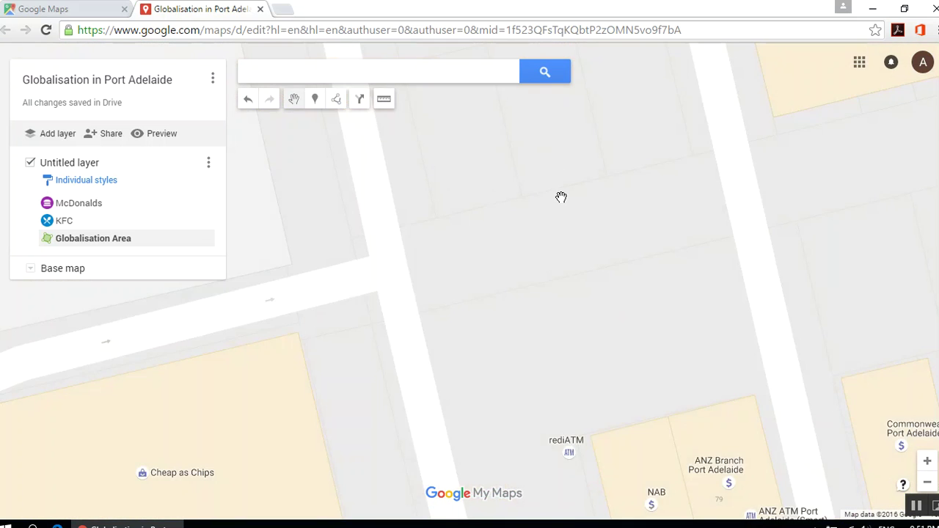
{"action": "left_click", "coordinate": [336, 100]}
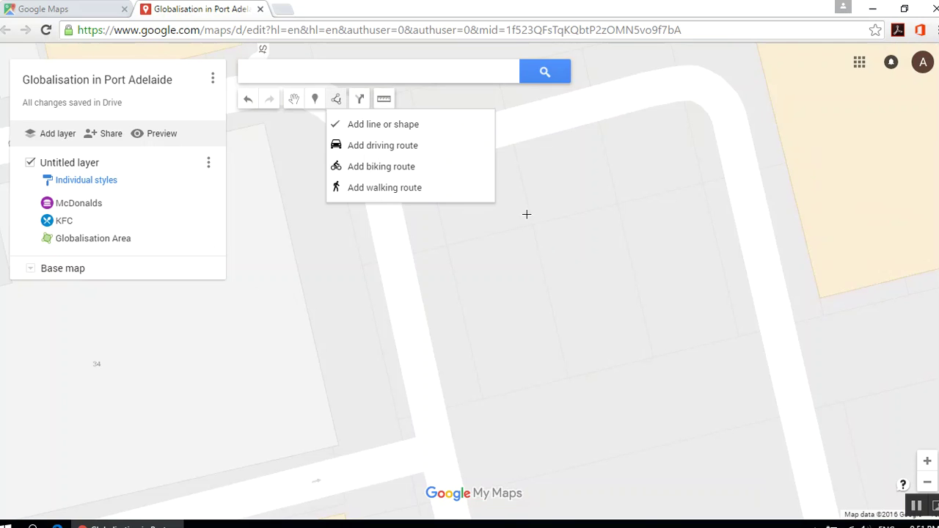
{"action": "left_click", "coordinate": [415, 127]}
{"action": "left_click", "coordinate": [567, 374]}
{"action": "left_click", "coordinate": [653, 356]}
{"action": "left_click", "coordinate": [619, 202]}
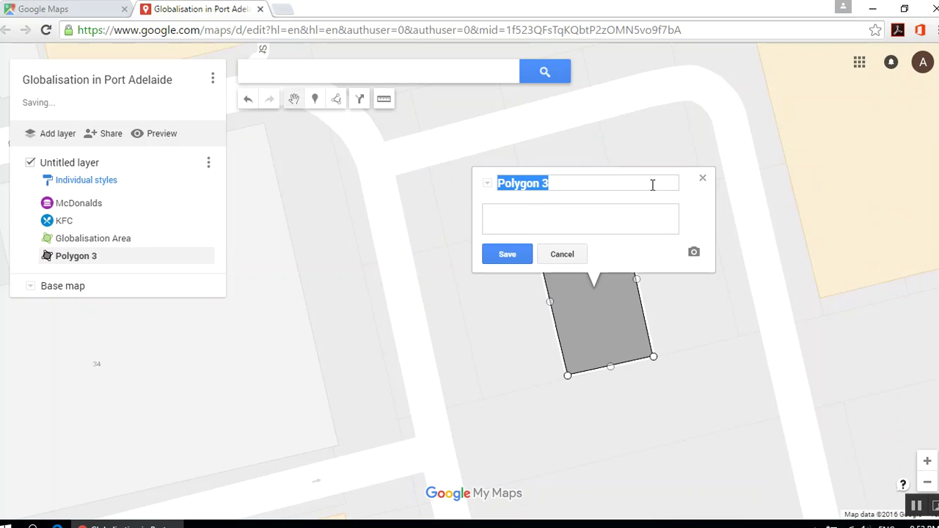
{"action": "left_click", "coordinate": [506, 255]}
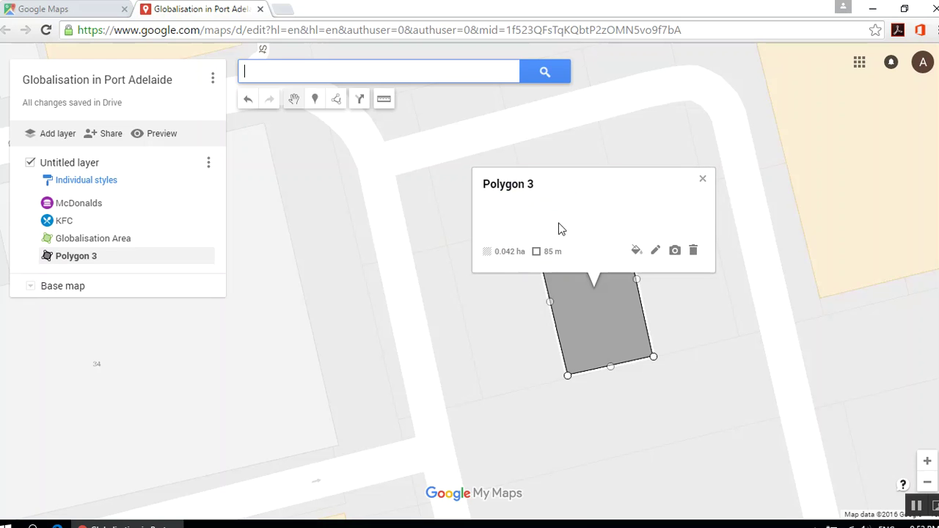
{"action": "left_click", "coordinate": [708, 179]}
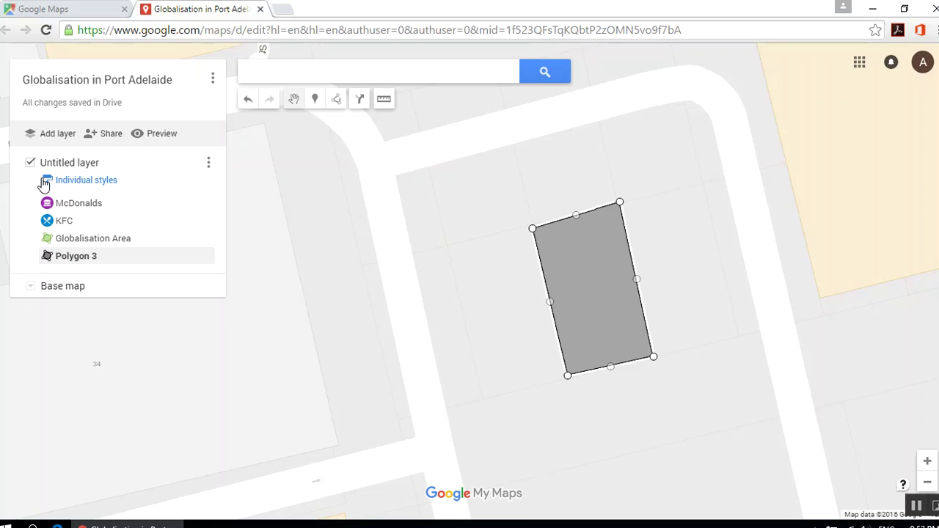
- Add a second layer to the map and close Polygon 3's details card
{"action": "left_click", "coordinate": [54, 136]}
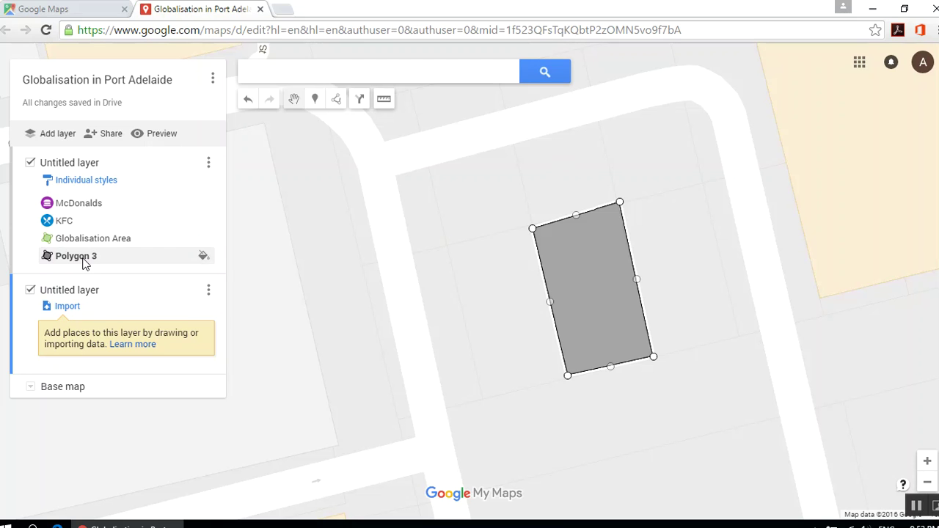
{"action": "left_click", "coordinate": [85, 263]}
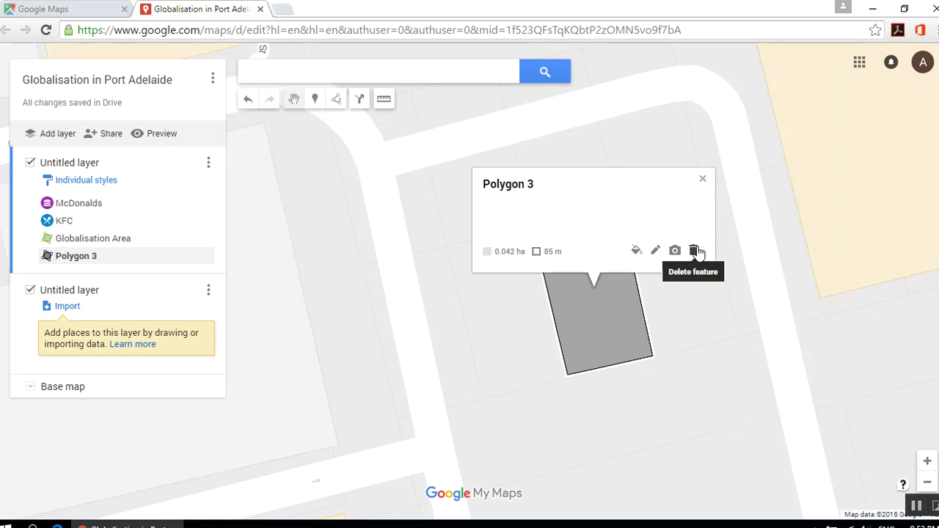
{"action": "left_click", "coordinate": [701, 176]}
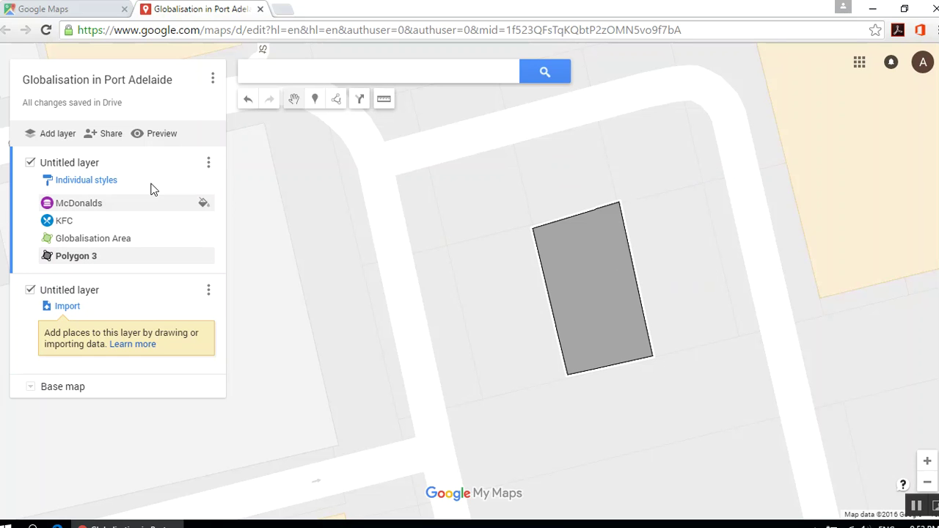
- Open and dismiss the layer and map option menus, then select the second Untitled layer
{"action": "left_click", "coordinate": [209, 164]}
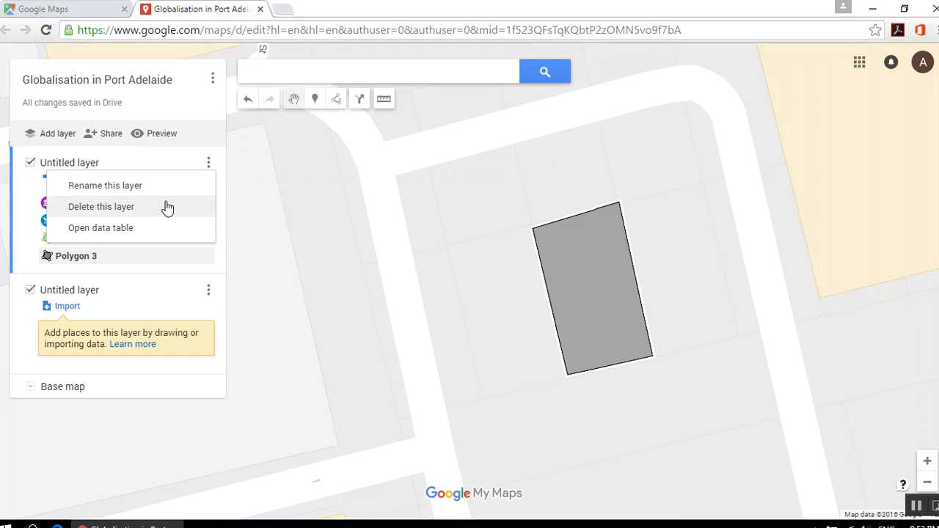
{"action": "left_click", "coordinate": [209, 164]}
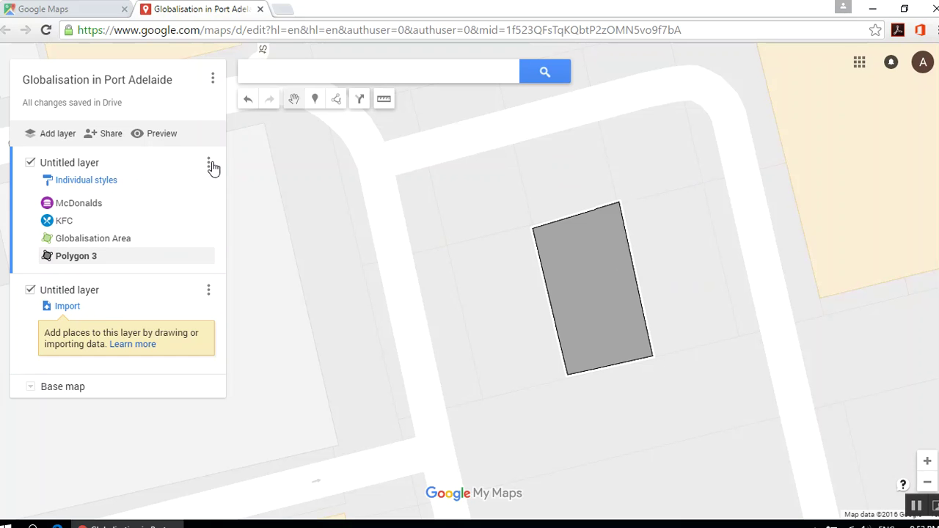
{"action": "left_click", "coordinate": [213, 81]}
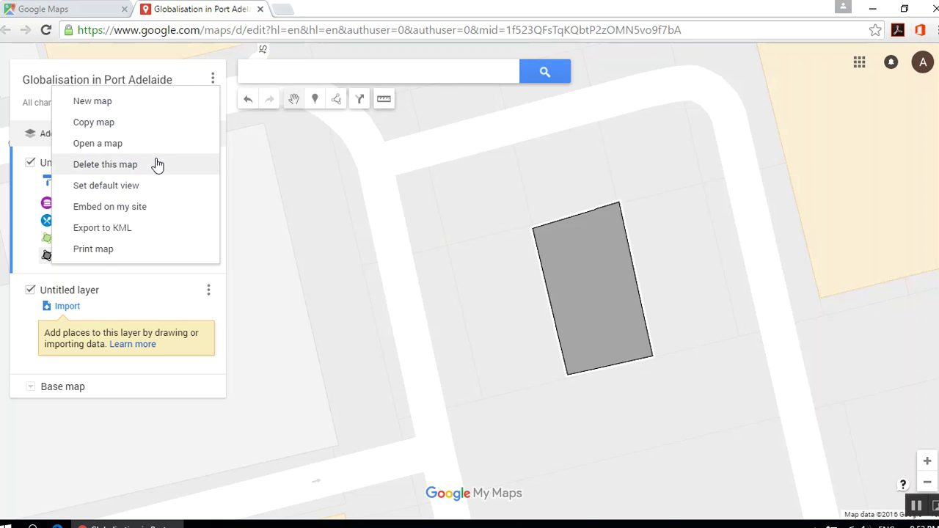
{"action": "left_click", "coordinate": [170, 286]}
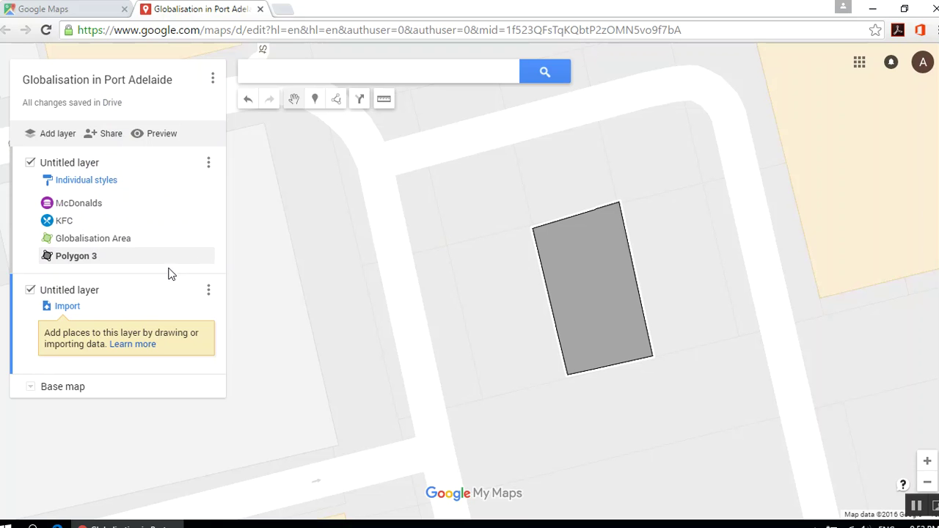
- Invite a person by e-mail with Can view access, send the invitation and close sharing
{"action": "left_click", "coordinate": [111, 130]}
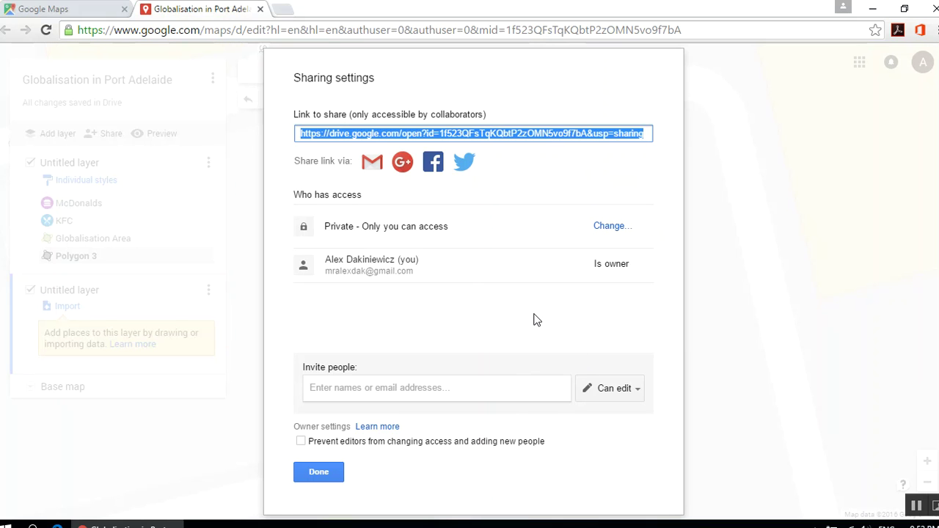
{"action": "left_click", "coordinate": [442, 386]}
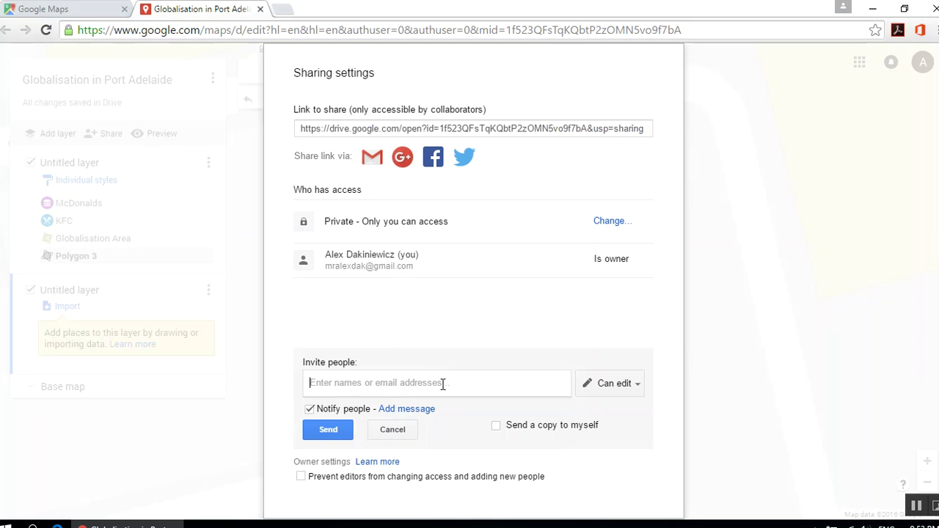
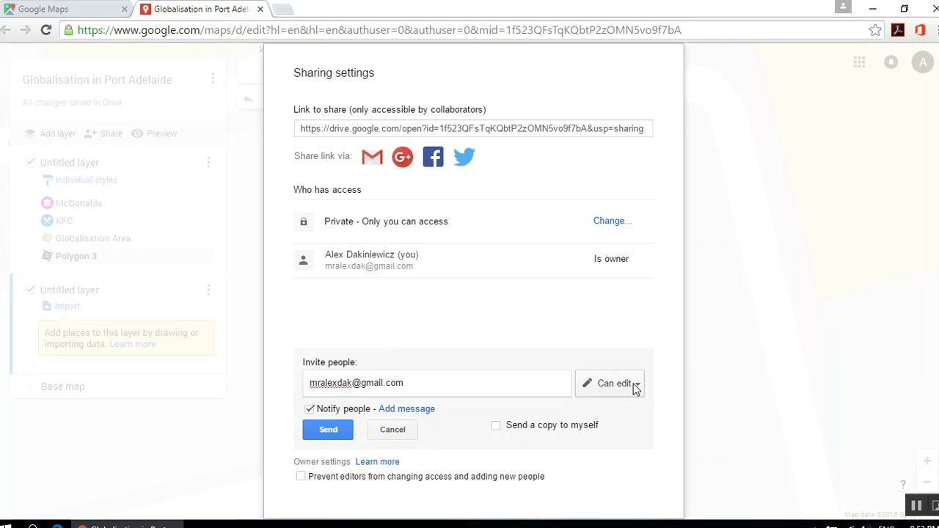
{"action": "left_click", "coordinate": [636, 386]}
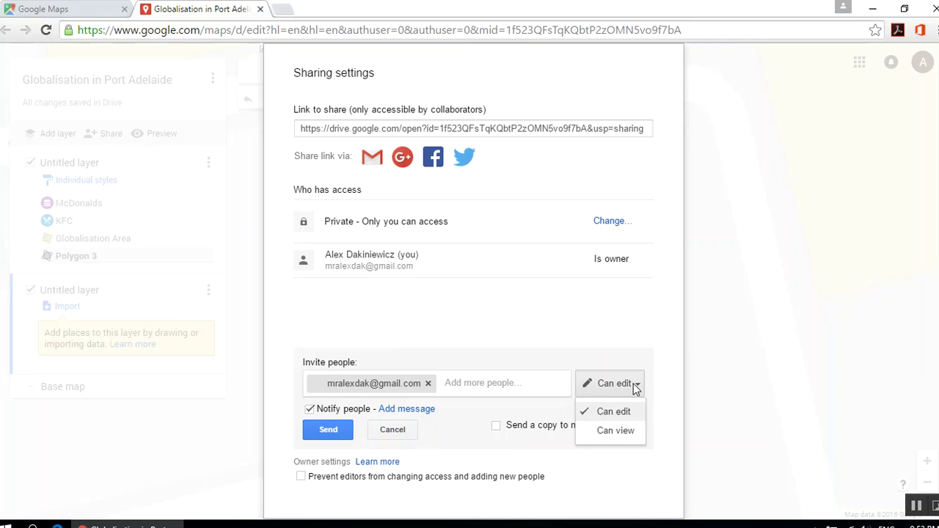
{"action": "left_click", "coordinate": [616, 431]}
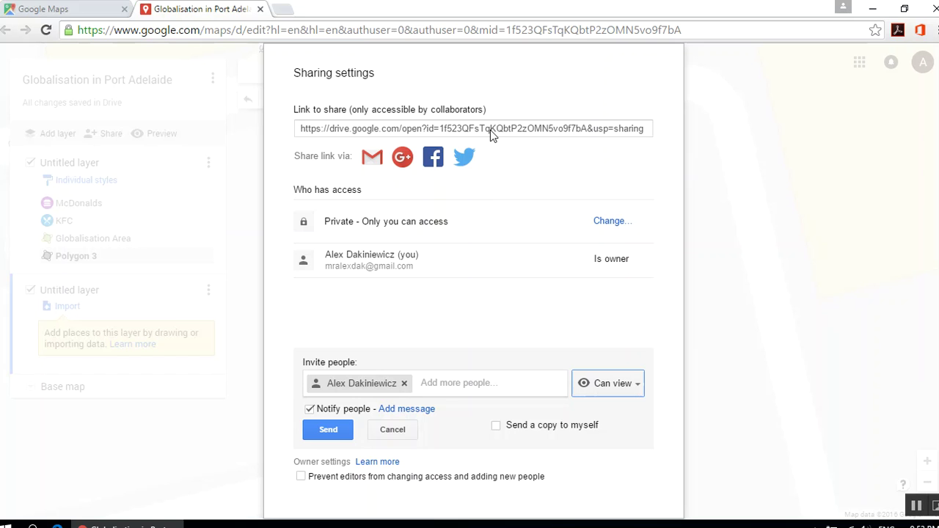
{"action": "left_click", "coordinate": [490, 129]}
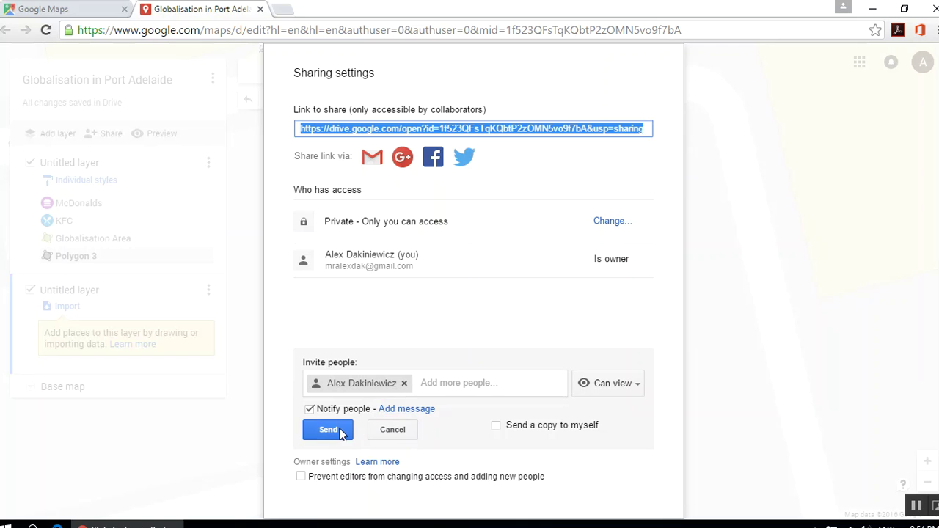
{"action": "left_click", "coordinate": [392, 429]}
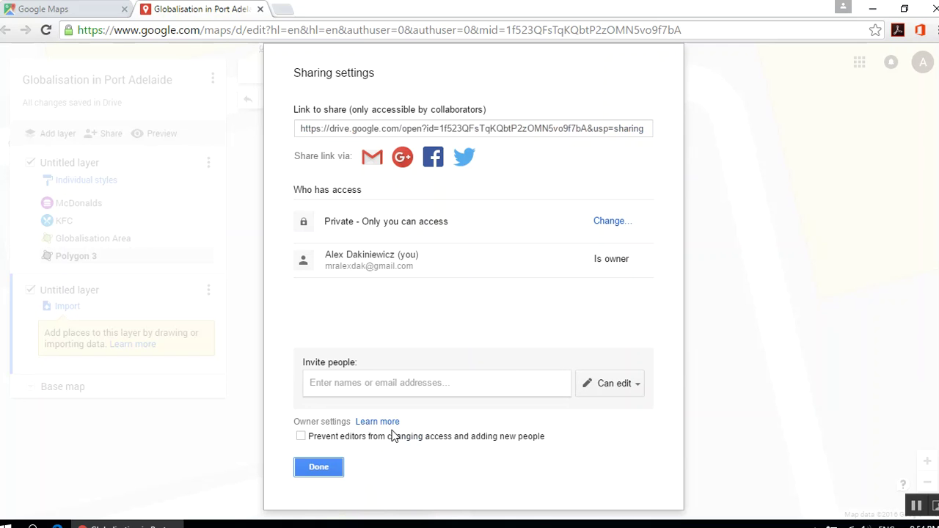
{"action": "left_click", "coordinate": [318, 467]}
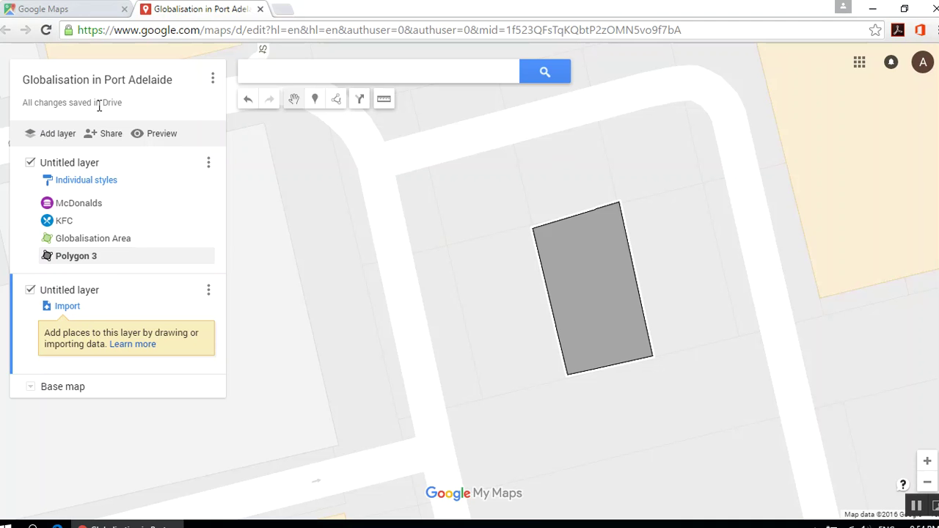
- In Google Maps, refresh the saved maps list and open Globalisation in Port Adelaide
{"action": "left_click", "coordinate": [108, 9]}
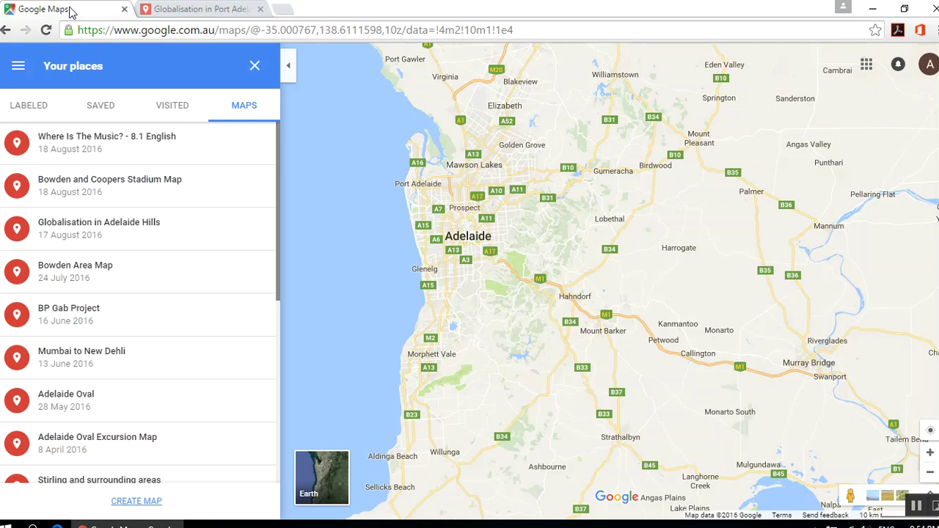
{"action": "scroll", "coordinate": [105, 152], "scroll_direction": "down", "scroll_amount": 5}
{"action": "scroll", "coordinate": [105, 152], "scroll_direction": "up", "scroll_amount": 5}
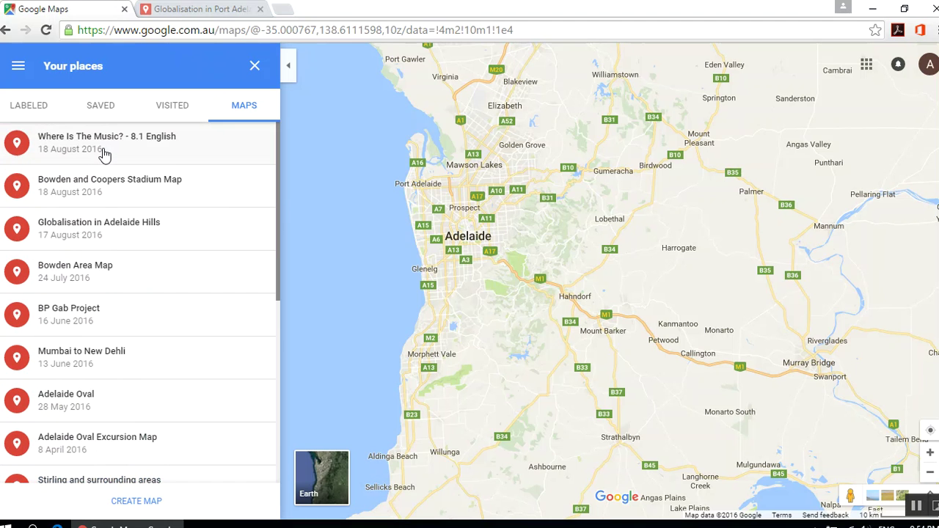
{"action": "left_click", "coordinate": [105, 153]}
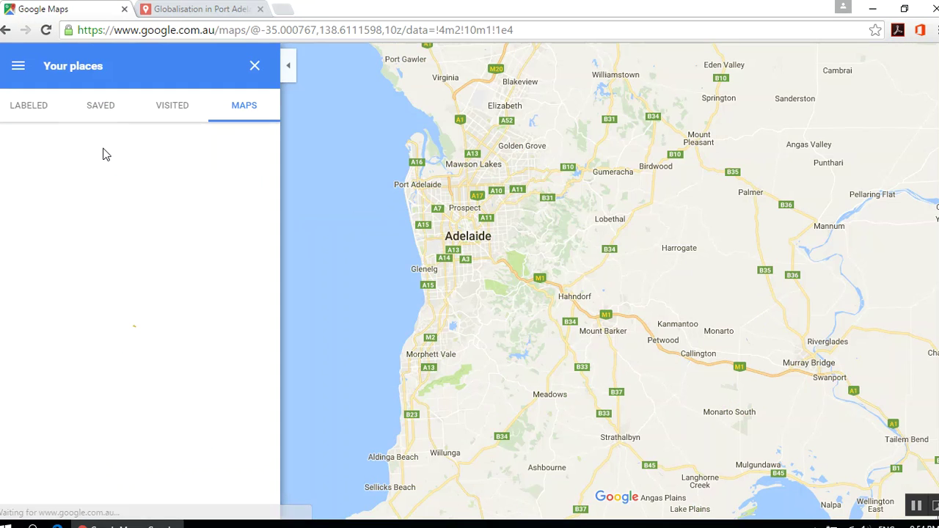
{"action": "left_click", "coordinate": [260, 9]}
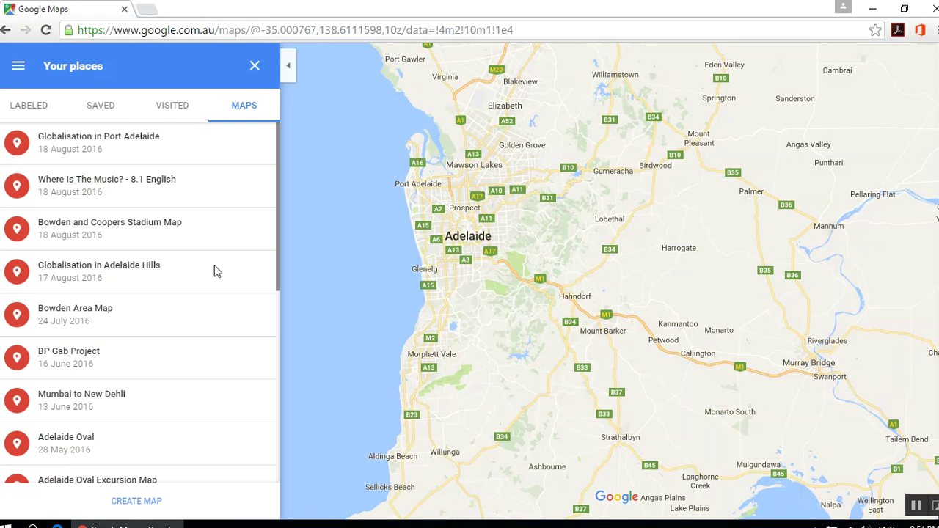
{"action": "left_click", "coordinate": [114, 154]}
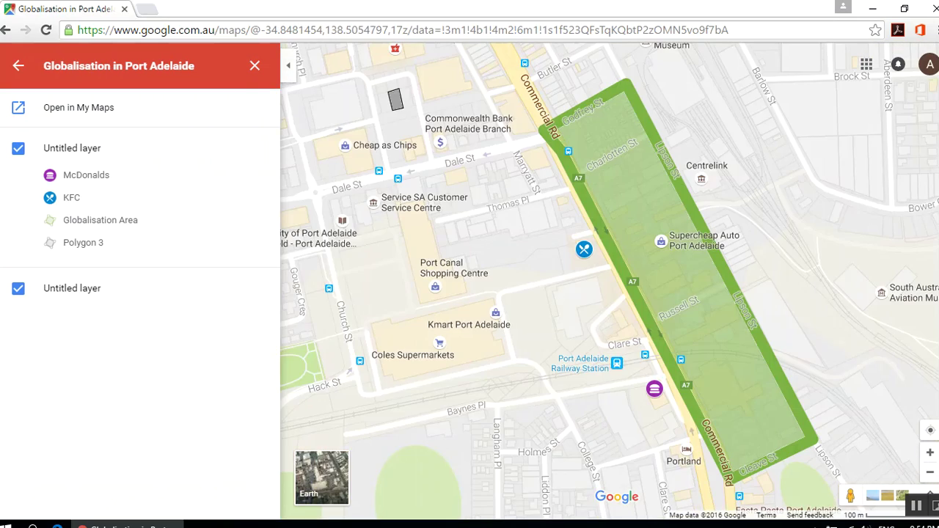
- Zoom out four levels and view the McDonalds marker's details
{"action": "left_click", "coordinate": [929, 472]}
{"action": "left_click", "coordinate": [930, 473]}
{"action": "left_click", "coordinate": [930, 472]}
{"action": "left_click", "coordinate": [930, 472]}
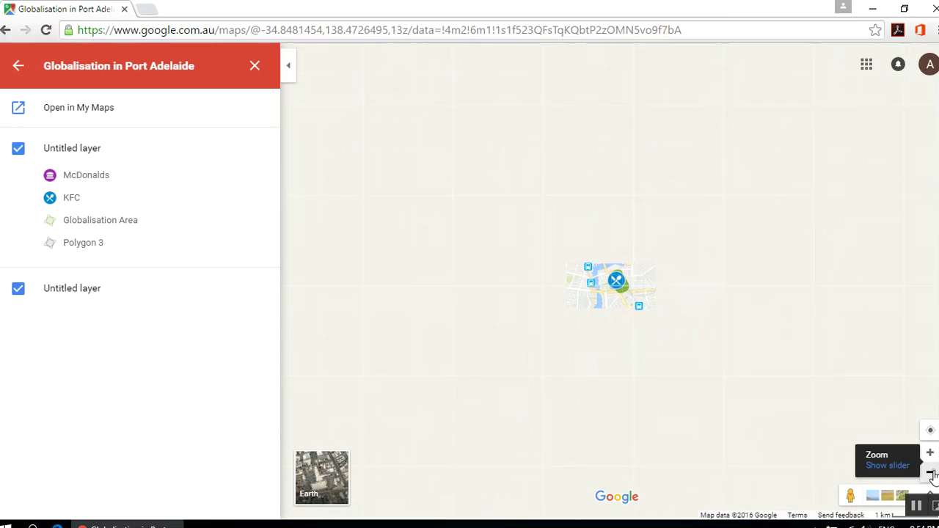
{"action": "left_click", "coordinate": [930, 473]}
{"action": "left_click", "coordinate": [930, 472]}
{"action": "left_click", "coordinate": [929, 472]}
{"action": "left_click", "coordinate": [930, 473]}
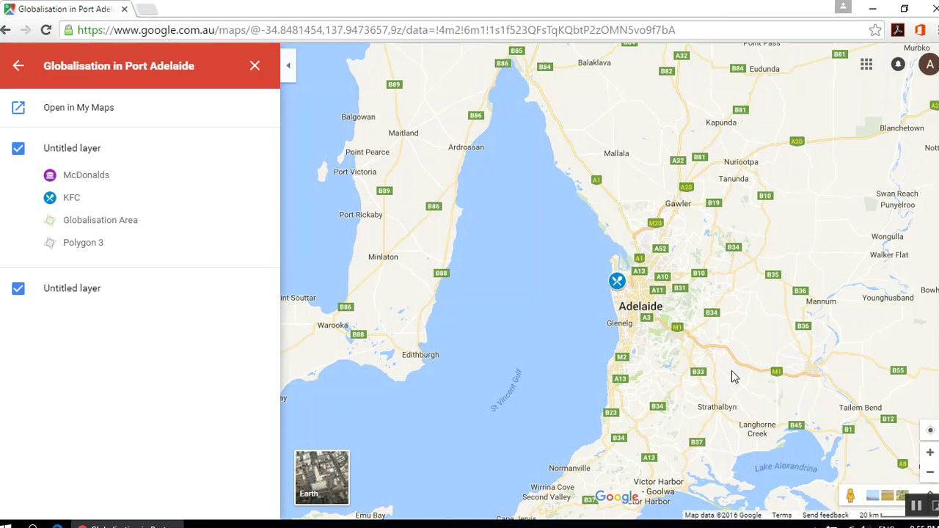
{"action": "left_click", "coordinate": [616, 282]}
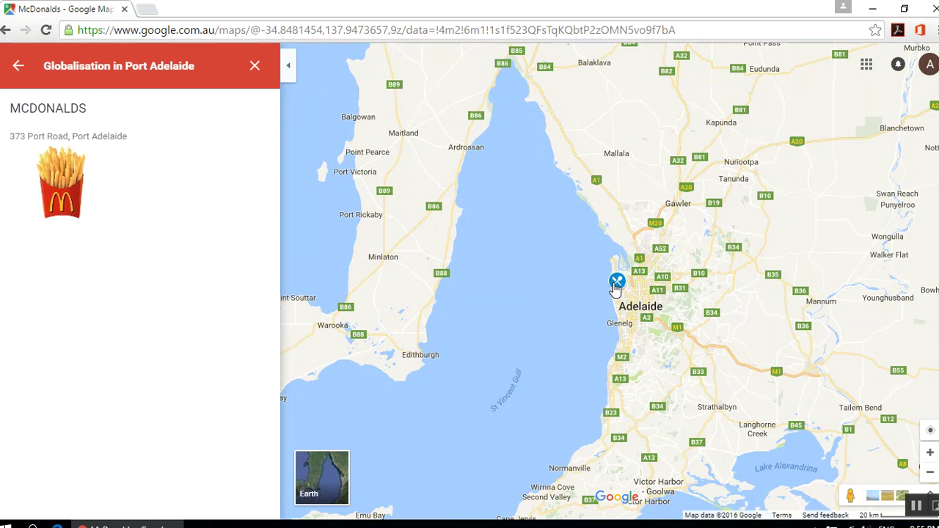
- Zoom back to the green Port Adelaide area and reopen the map in My Maps
{"action": "scroll", "coordinate": [615, 288], "scroll_direction": "up", "scroll_amount": 1}
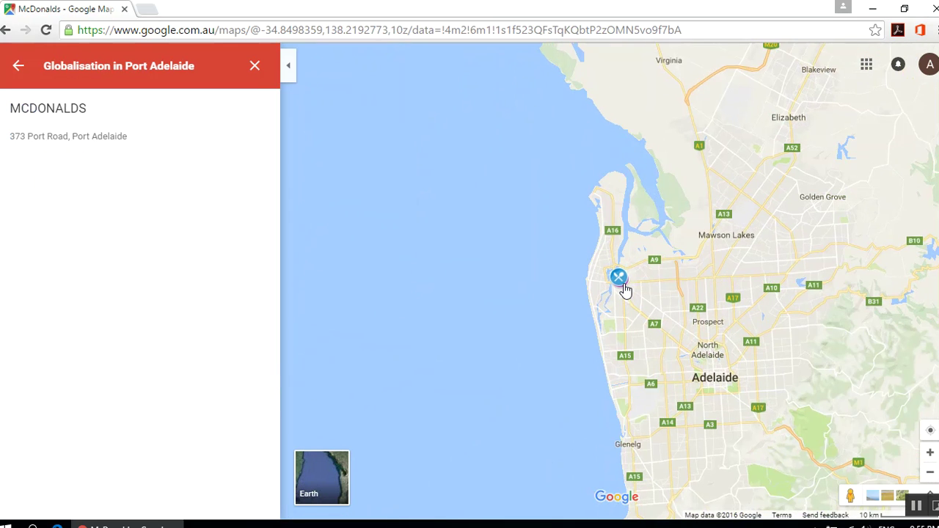
{"action": "scroll", "coordinate": [624, 290], "scroll_direction": "up", "scroll_amount": 1}
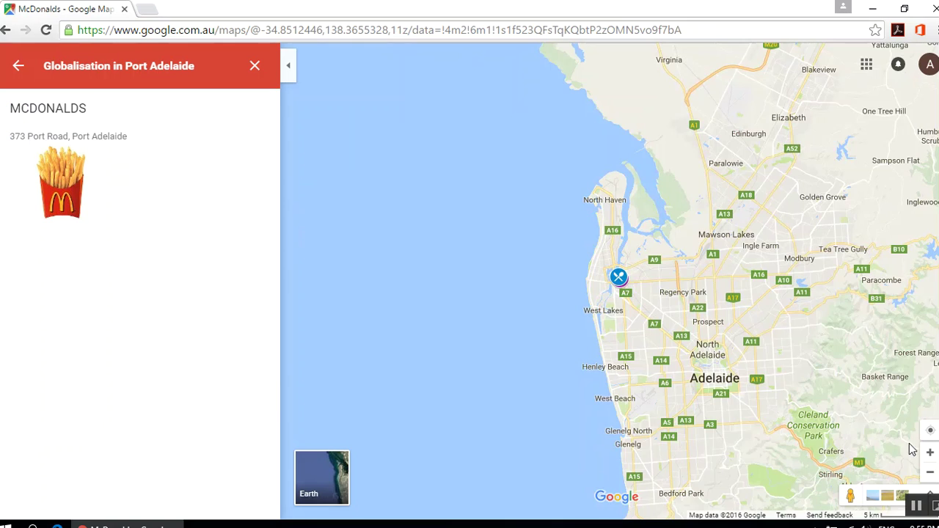
{"action": "left_click", "coordinate": [929, 452]}
{"action": "left_click", "coordinate": [929, 453]}
{"action": "left_click", "coordinate": [929, 452]}
{"action": "left_click", "coordinate": [929, 452]}
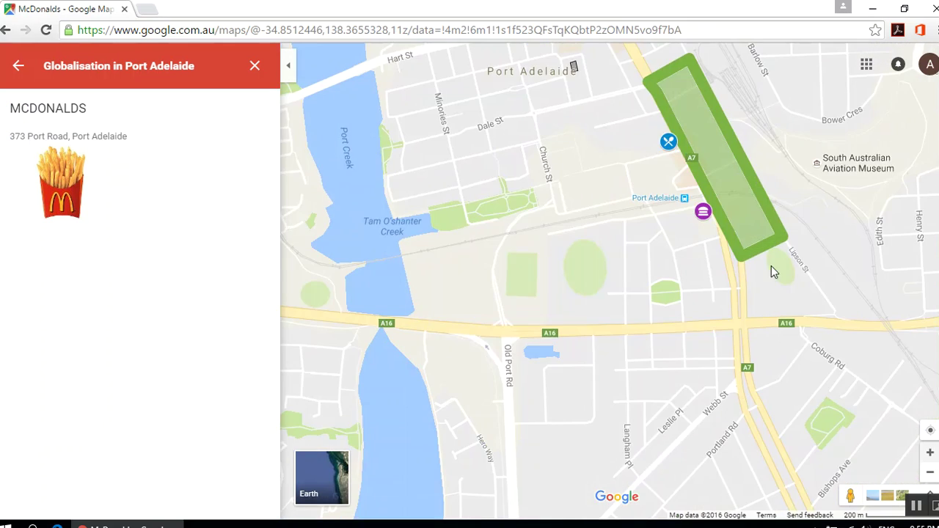
{"action": "left_click_drag", "start_coordinate": [771, 271], "coordinate": [616, 403]}
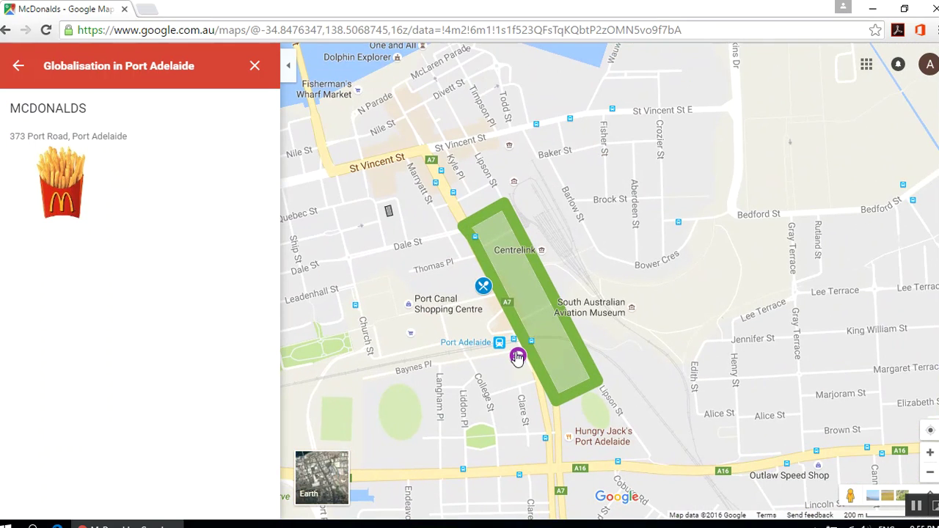
{"action": "left_click", "coordinate": [438, 283]}
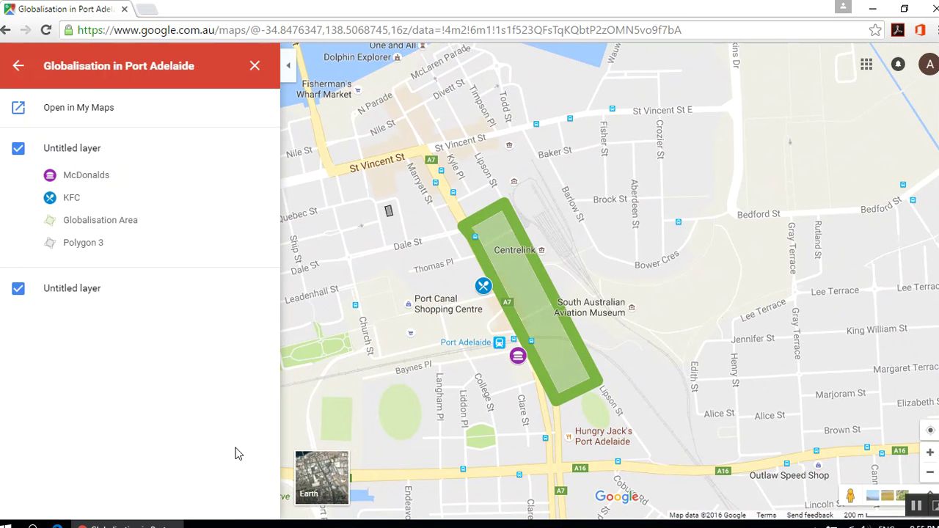
{"action": "left_click", "coordinate": [82, 109]}
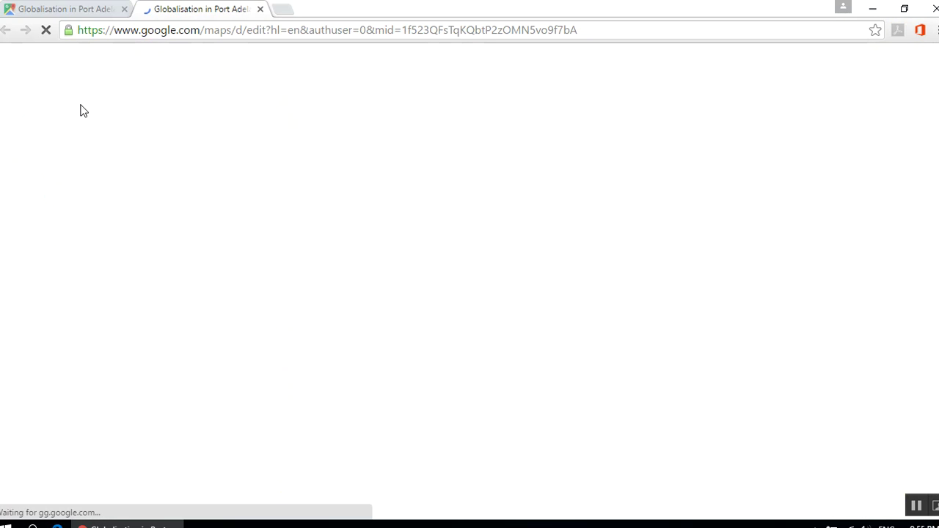